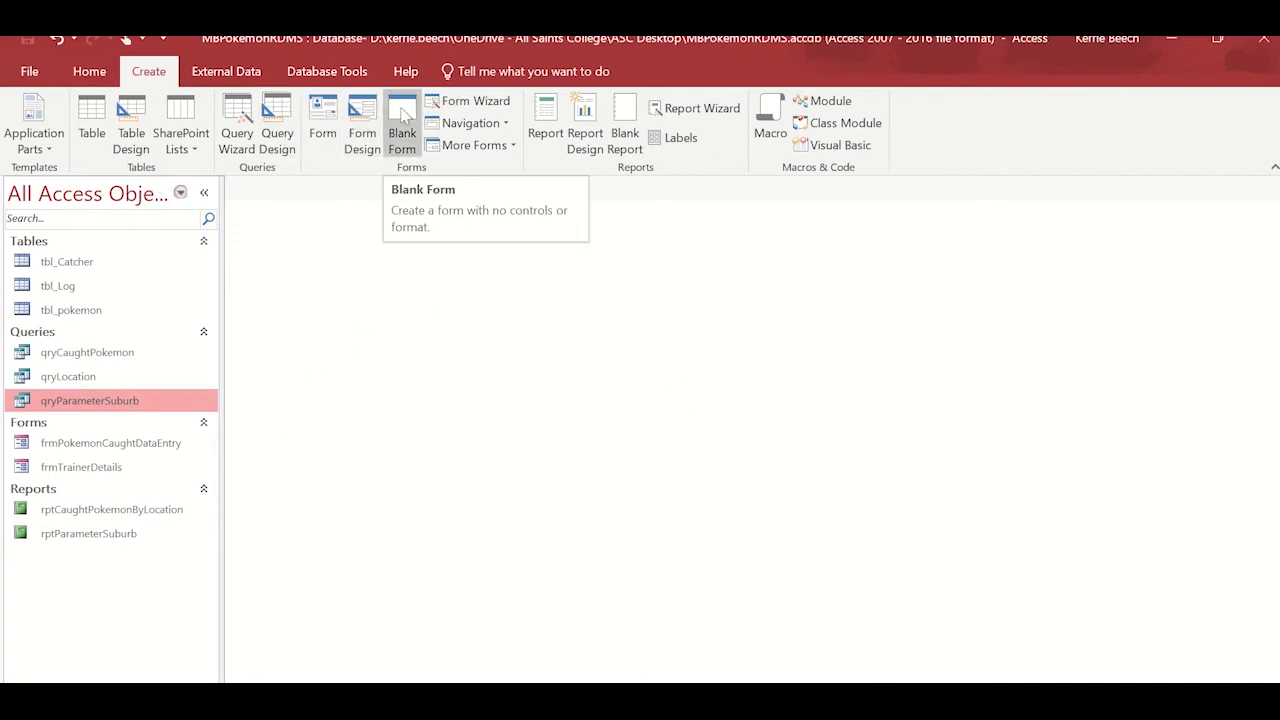
Create a new form in Design View and draw a command button about 3.9 by 1.8 cm near the Detail section's upper-left corner.
click(362, 125)
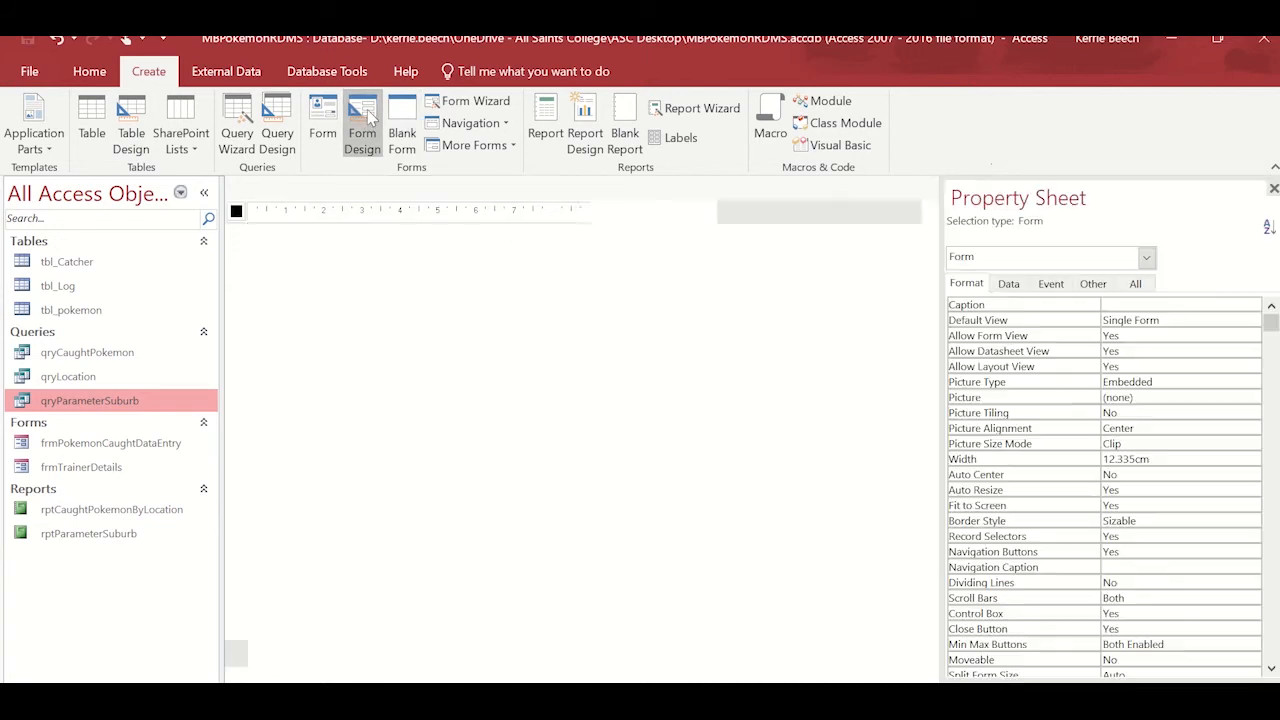
click(21, 140)
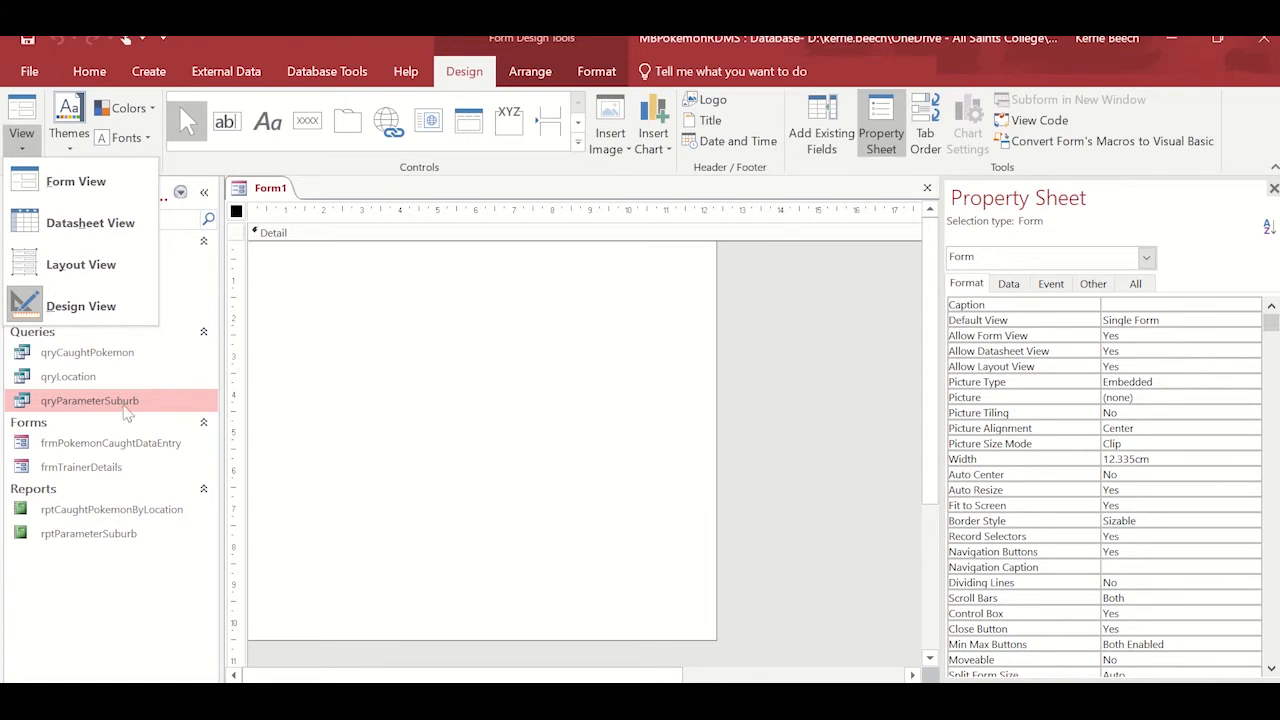
click(172, 316)
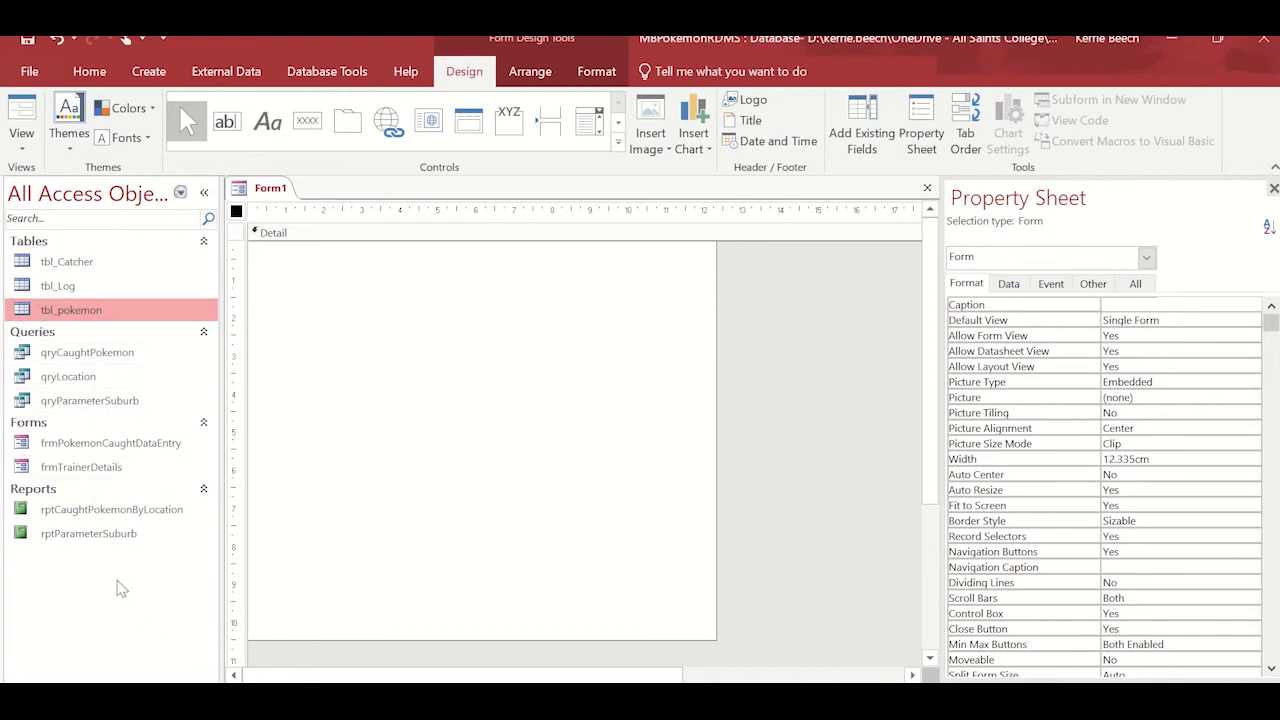
click(90, 472)
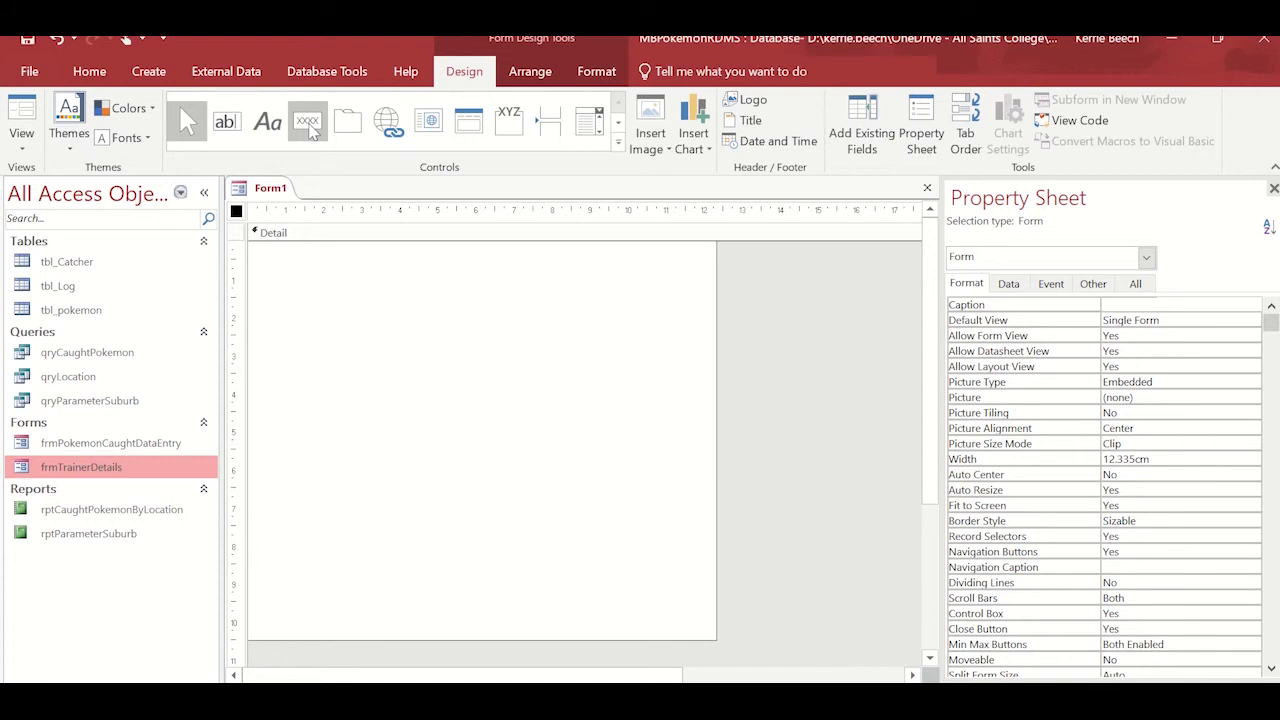
click(310, 124)
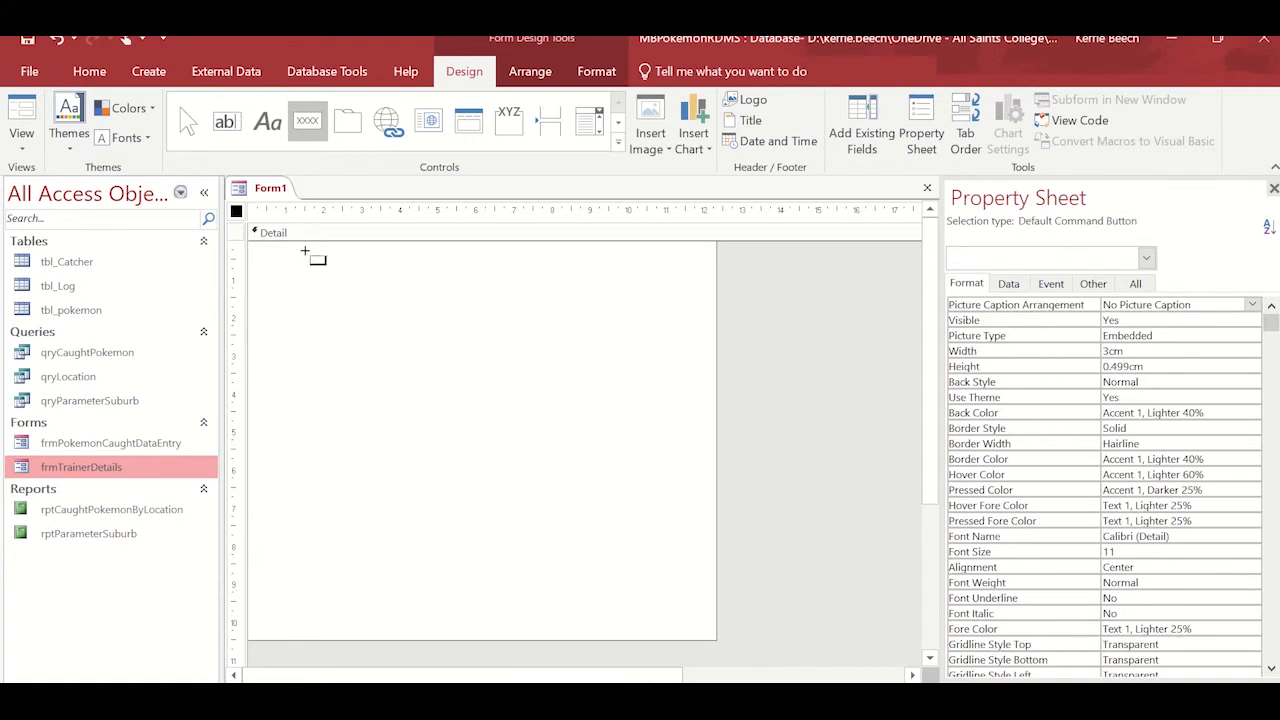
drag(278, 262, 424, 333)
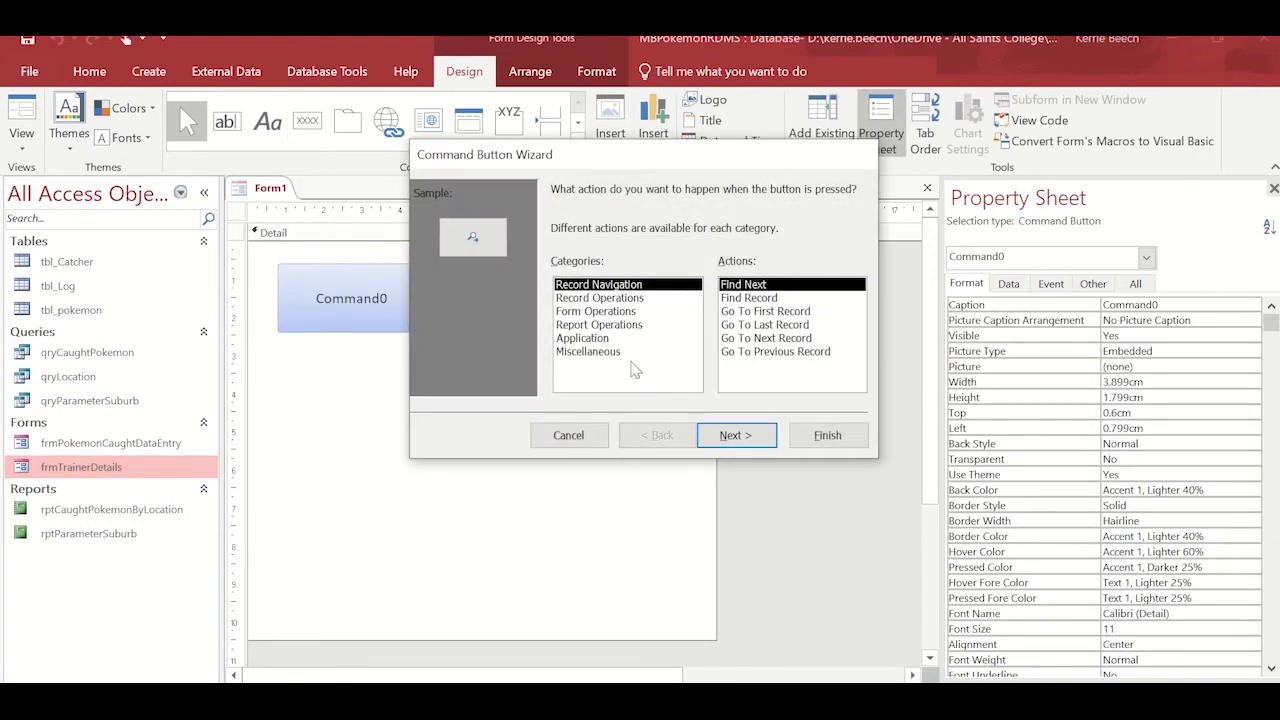
Configure the button with the Open Form operation so it opens frmTrainerDetails and shows all the records.
click(617, 312)
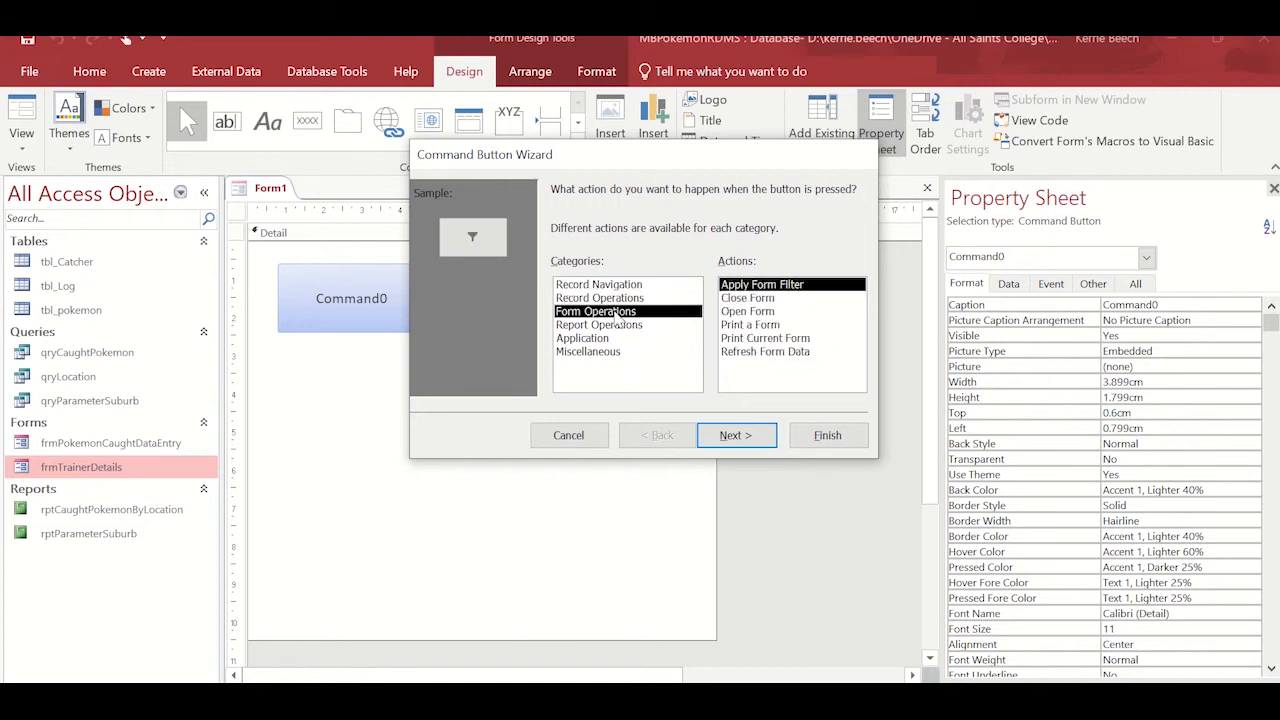
click(776, 316)
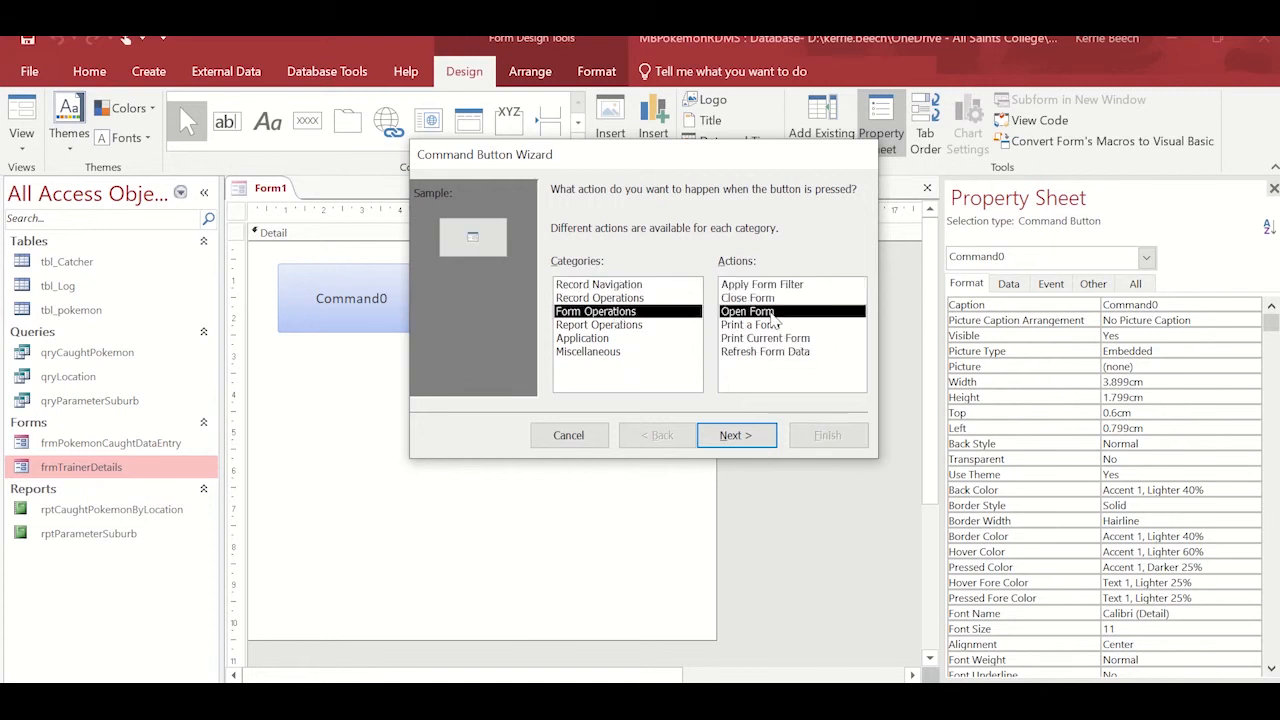
click(754, 446)
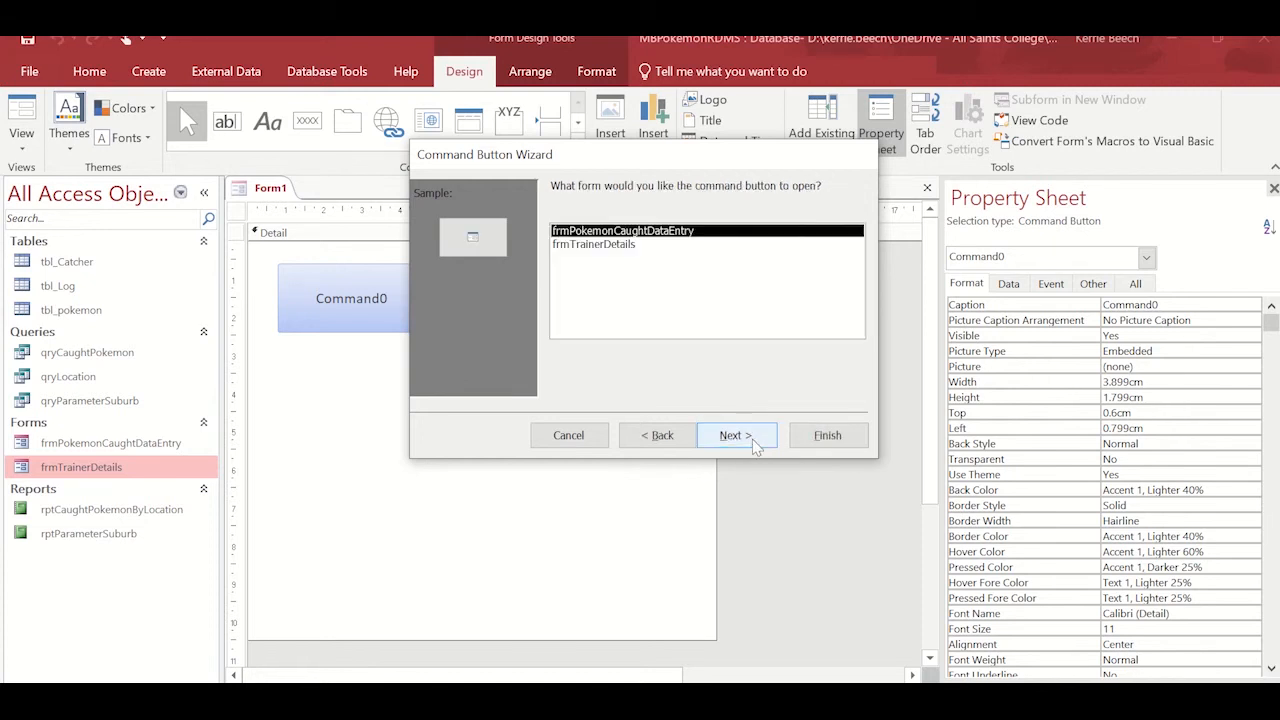
click(578, 246)
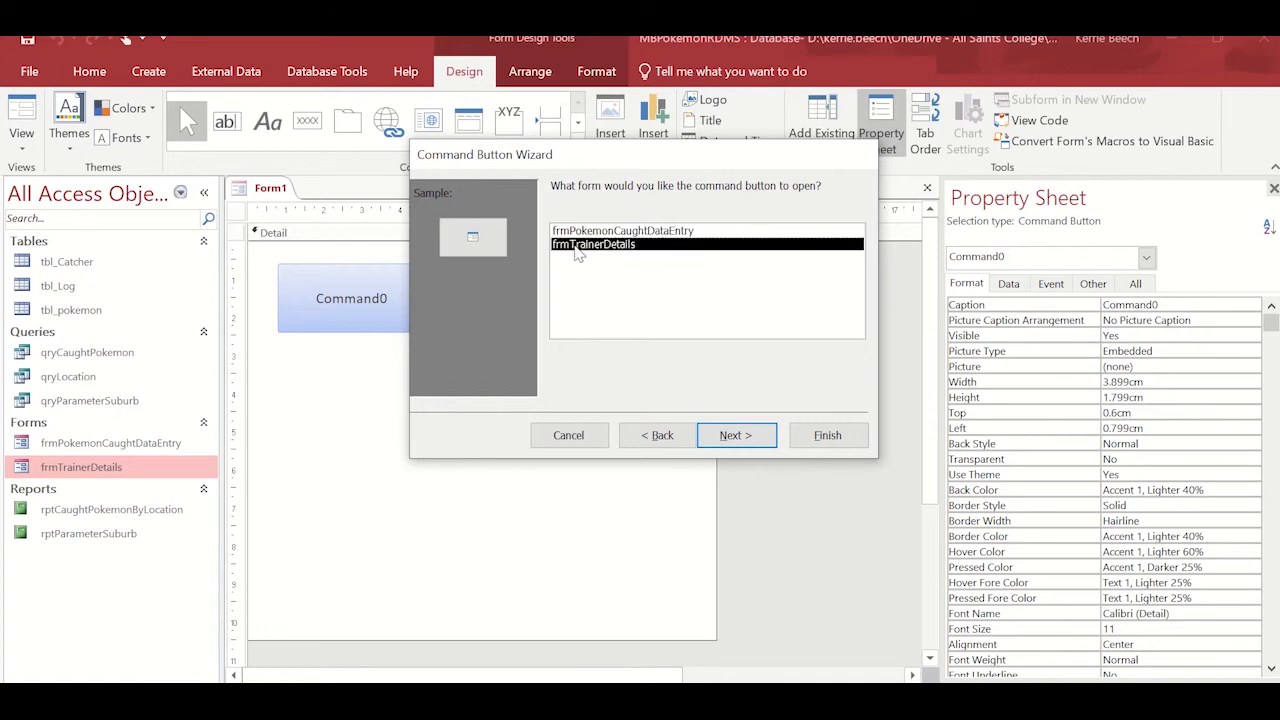
click(740, 446)
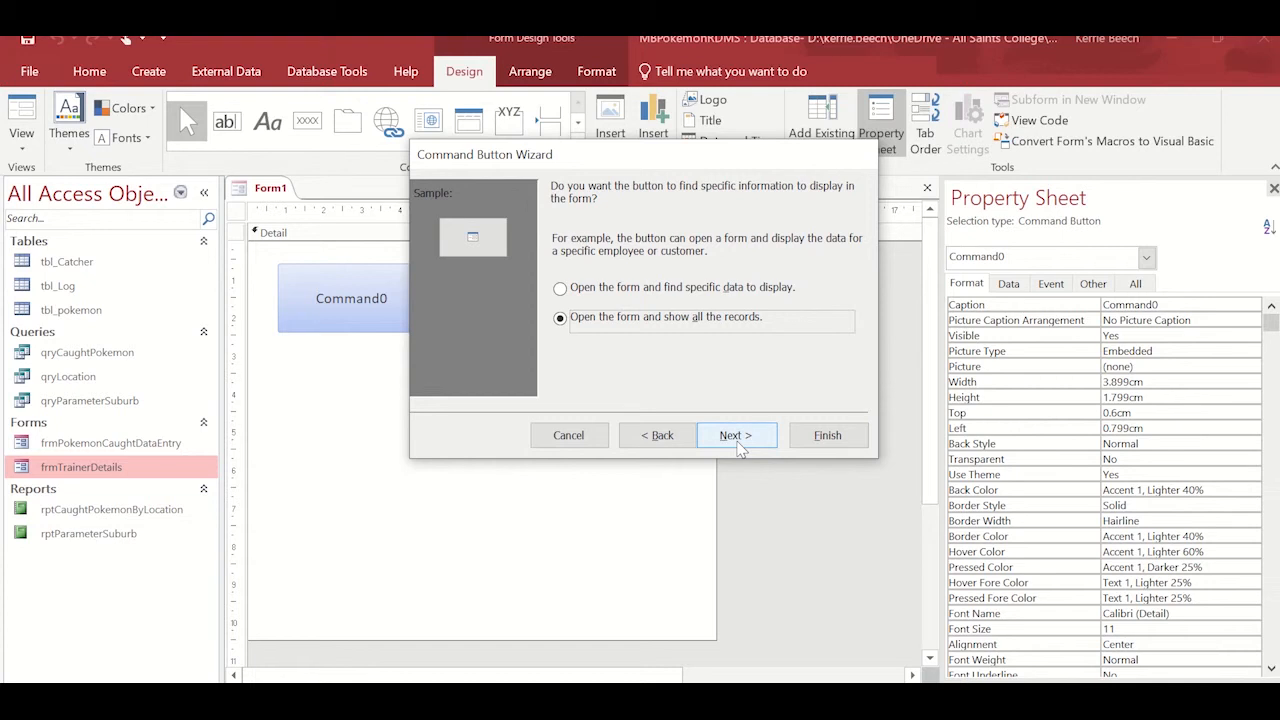
click(740, 446)
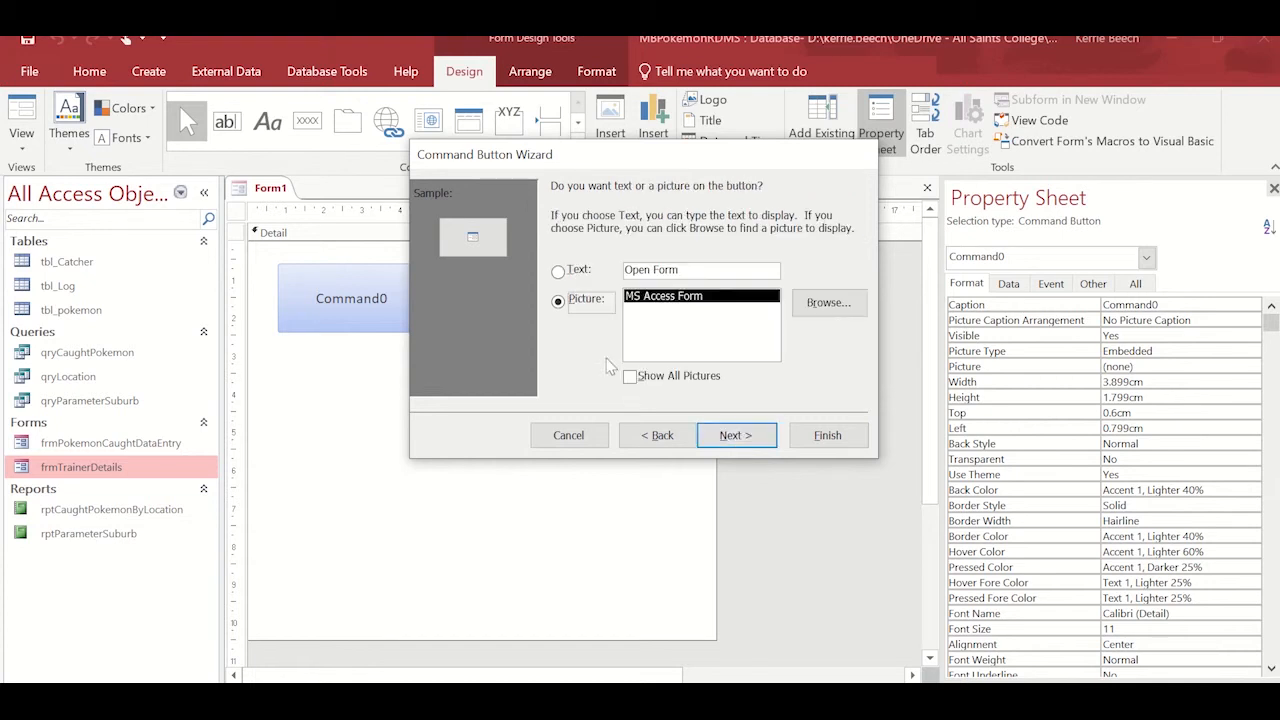
Give the button the text caption "Open Trainer Detail Form" instead of a picture.
click(558, 271)
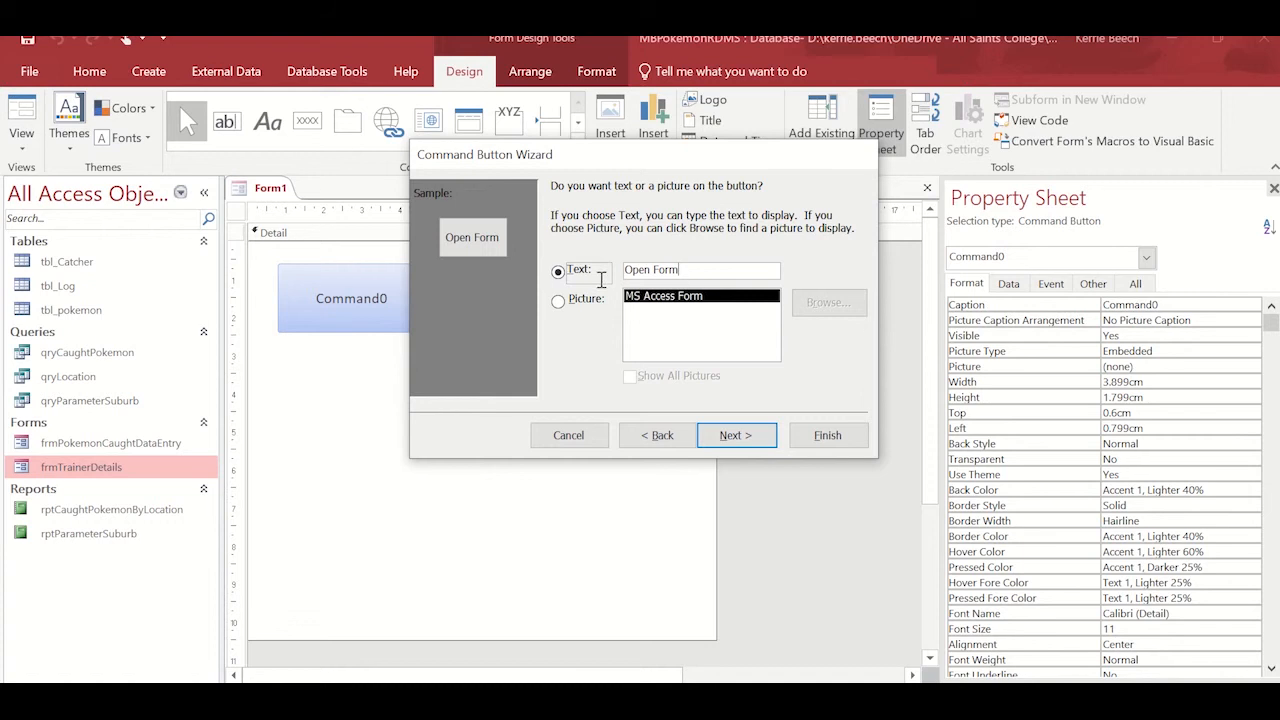
drag(705, 269, 620, 272)
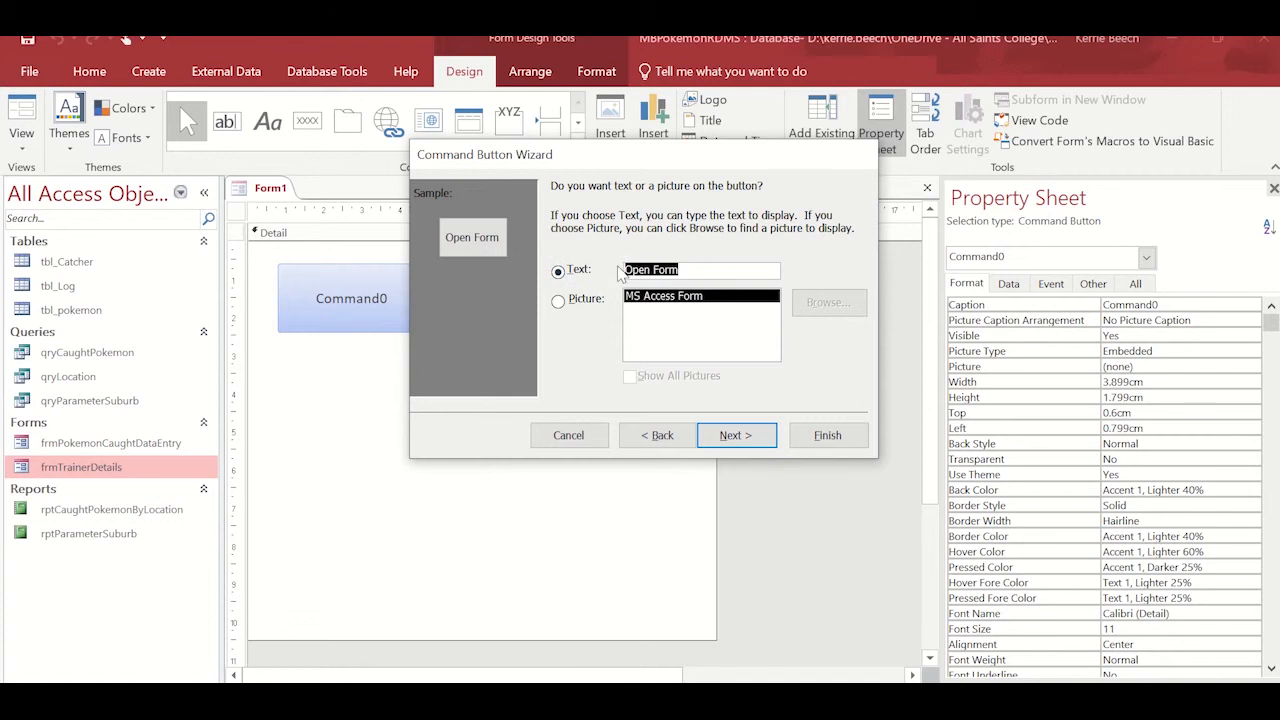
text(Op)
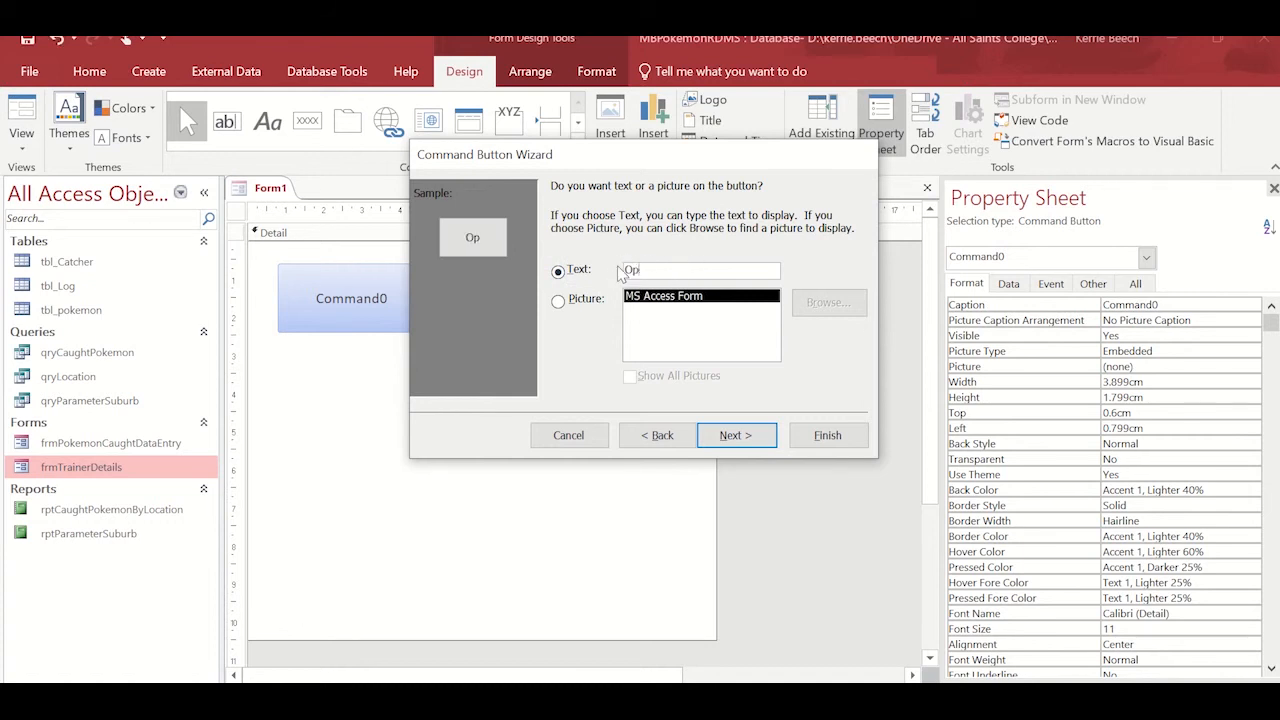
text(enTrainerDet)
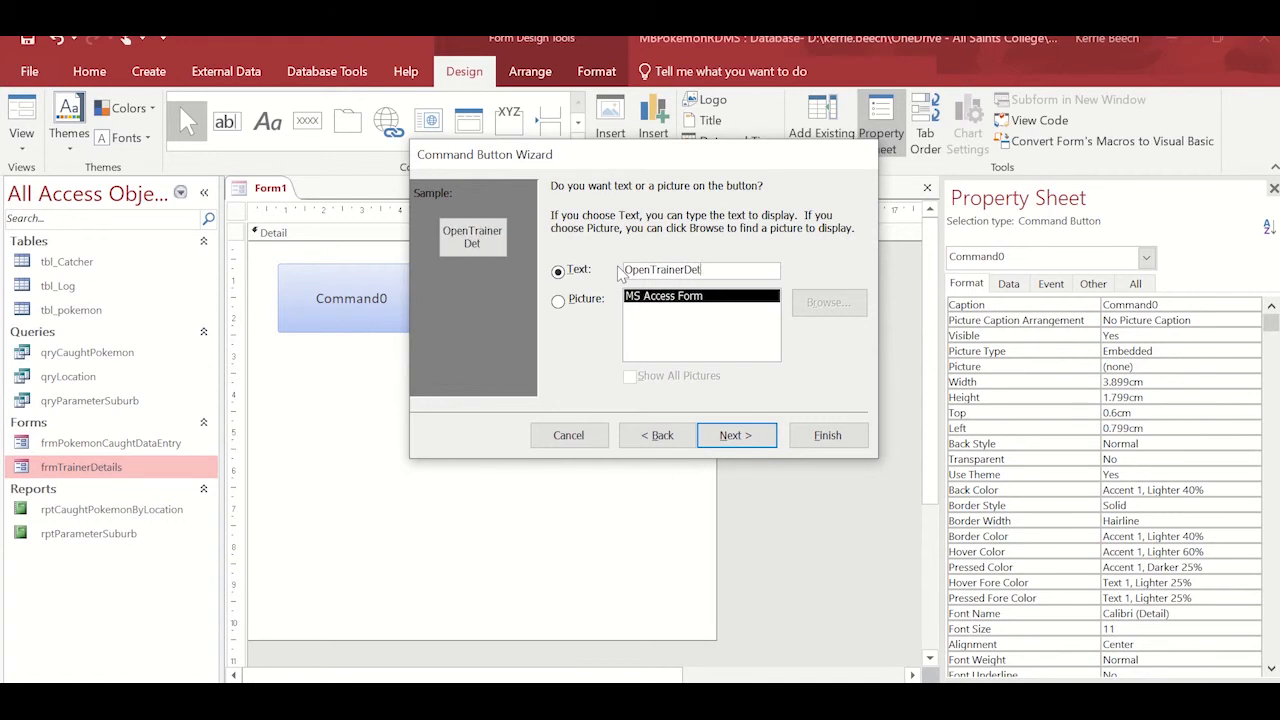
text(ailForm)
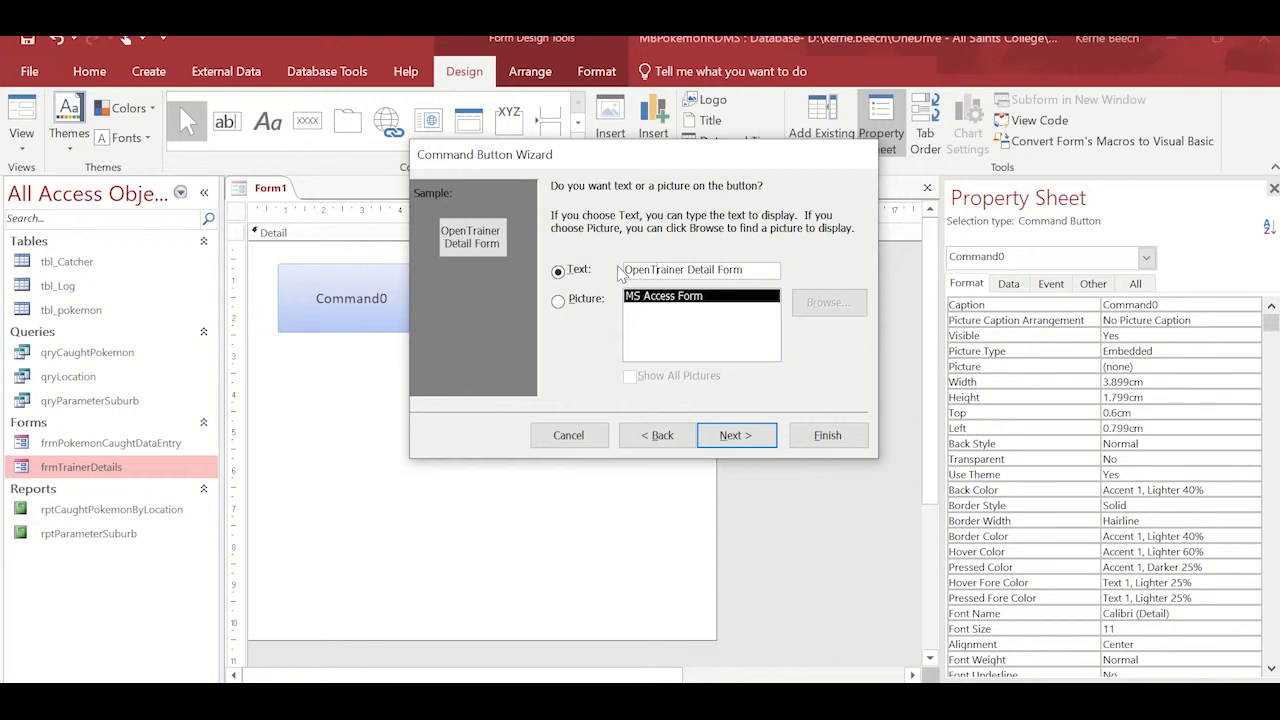
click(748, 436)
Name the button cmdOpenTrainer, finish the wizard, and enlarge the button to about 4.8 by 1.5 cm.
text(cmd)
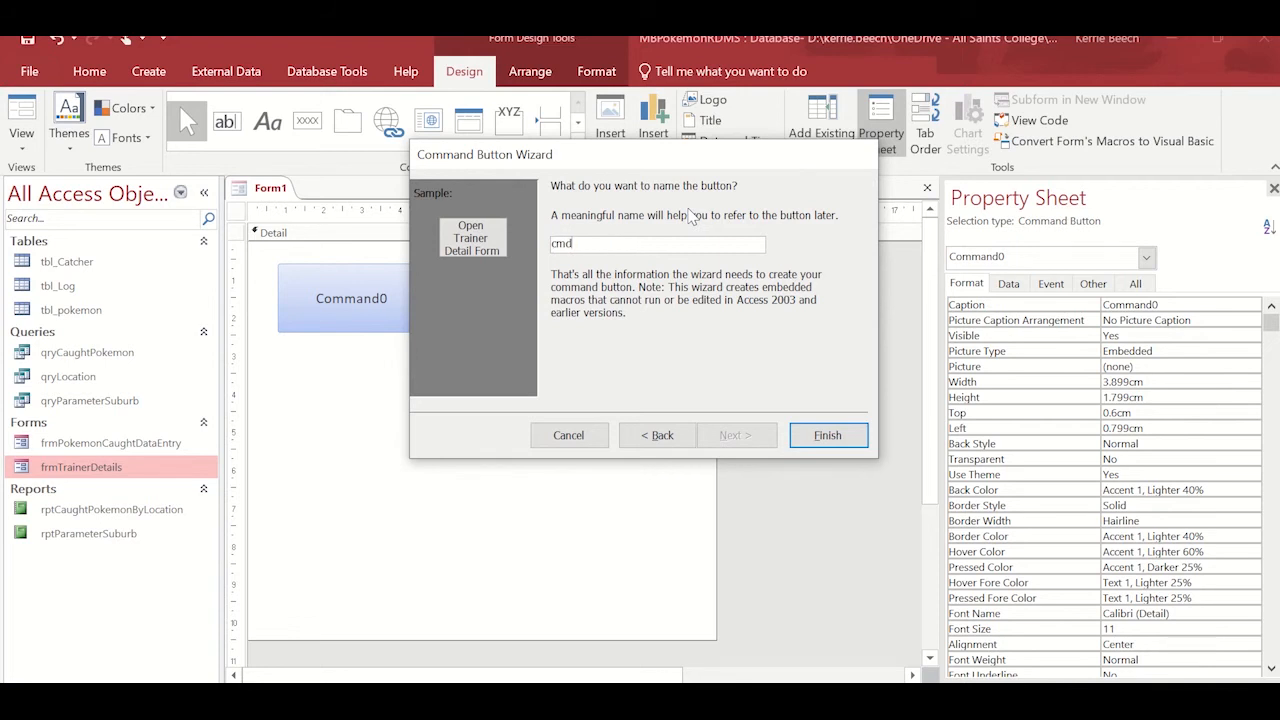
text(OpenTrainer)
click(828, 436)
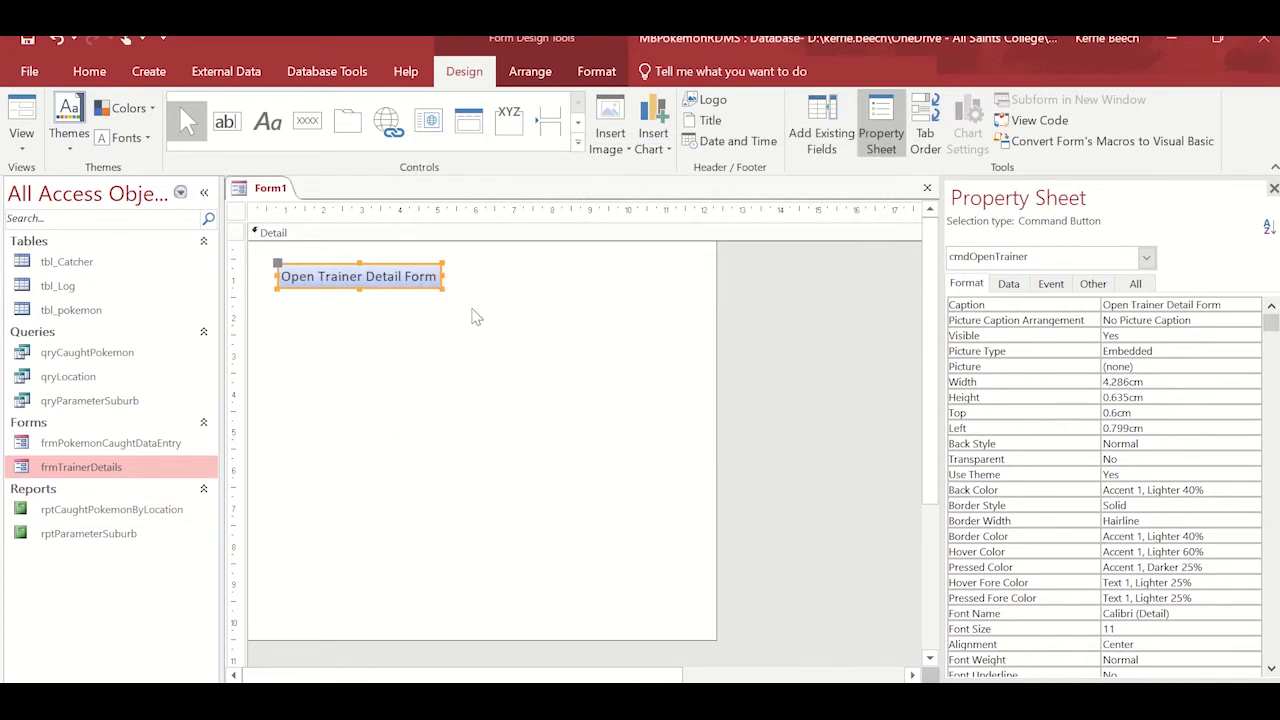
drag(443, 289, 459, 320)
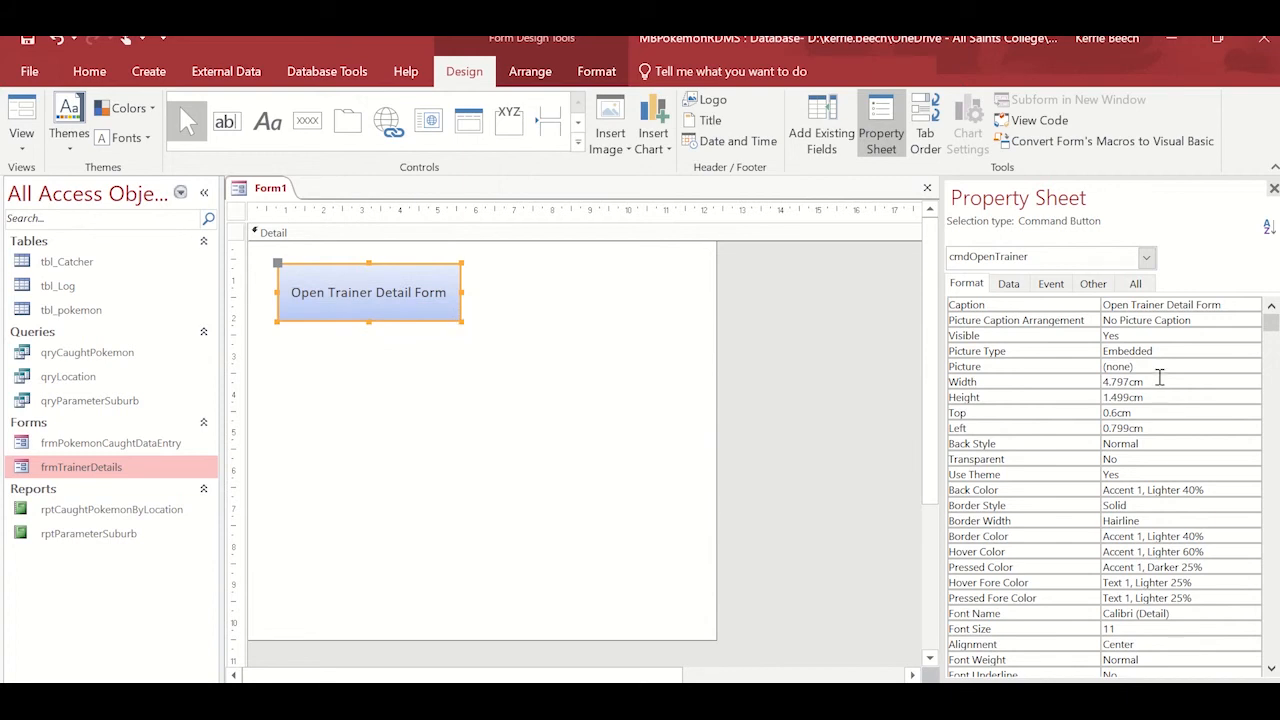
Test the Open Trainer Detail Form button in Form View and start a blank record with Add New Pokemon Catcher.
click(14, 150)
click(45, 195)
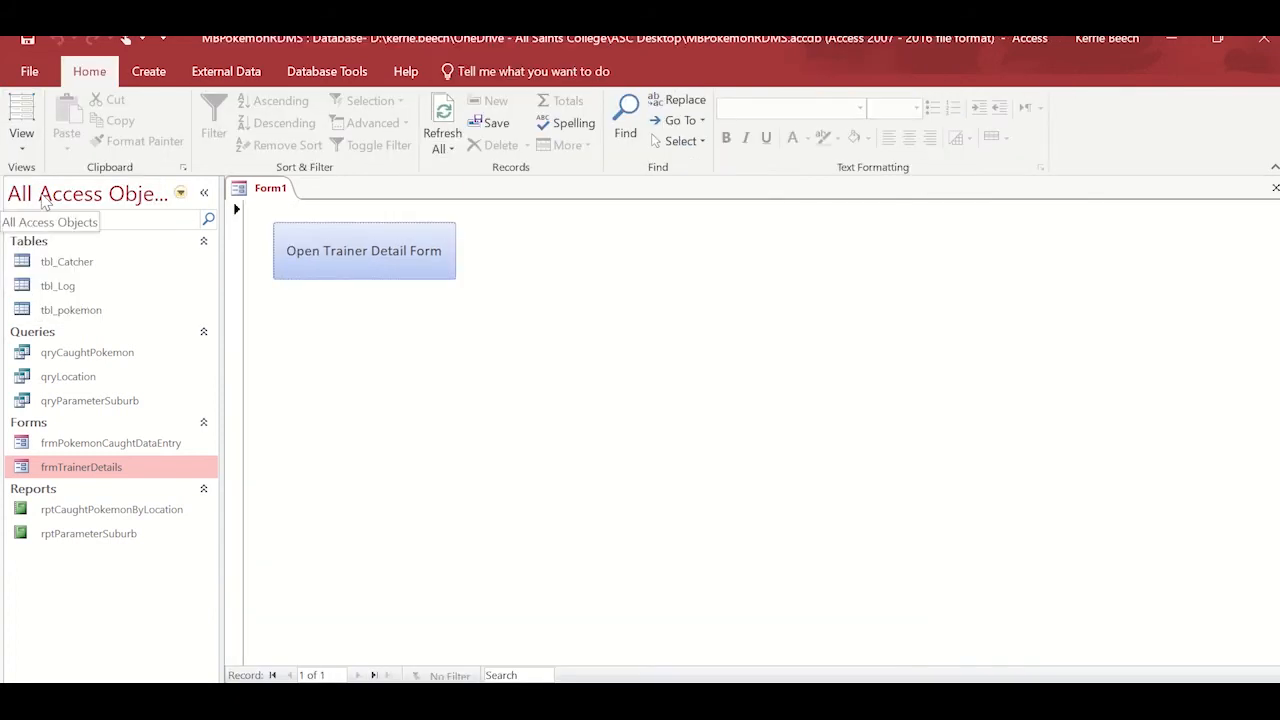
click(337, 262)
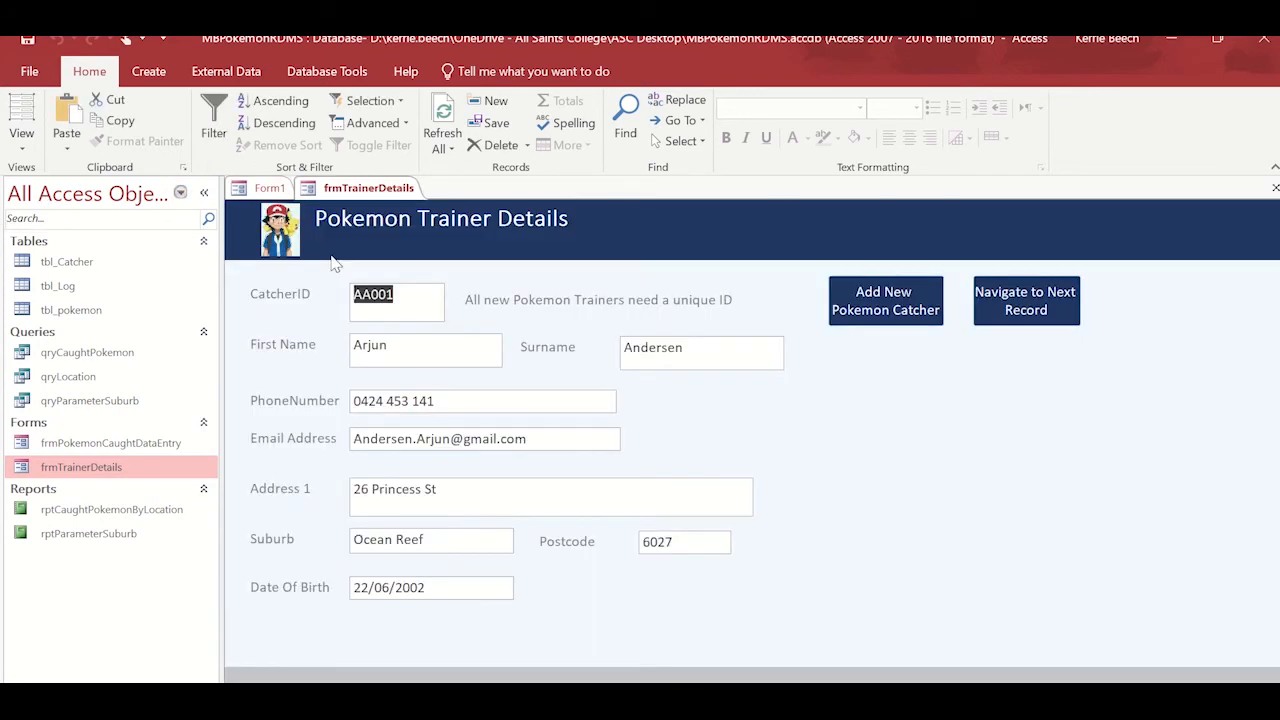
click(884, 310)
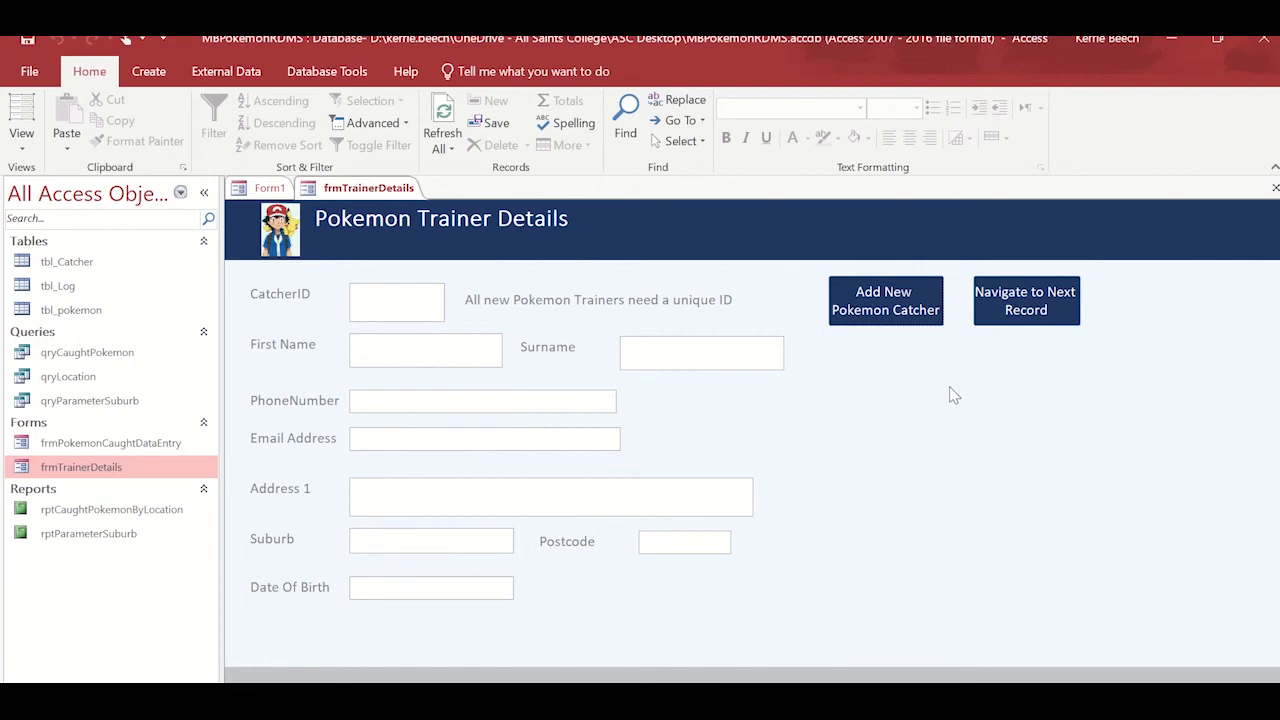
Close the frmTrainerDetails form and return Form1 to Design View.
click(22, 145)
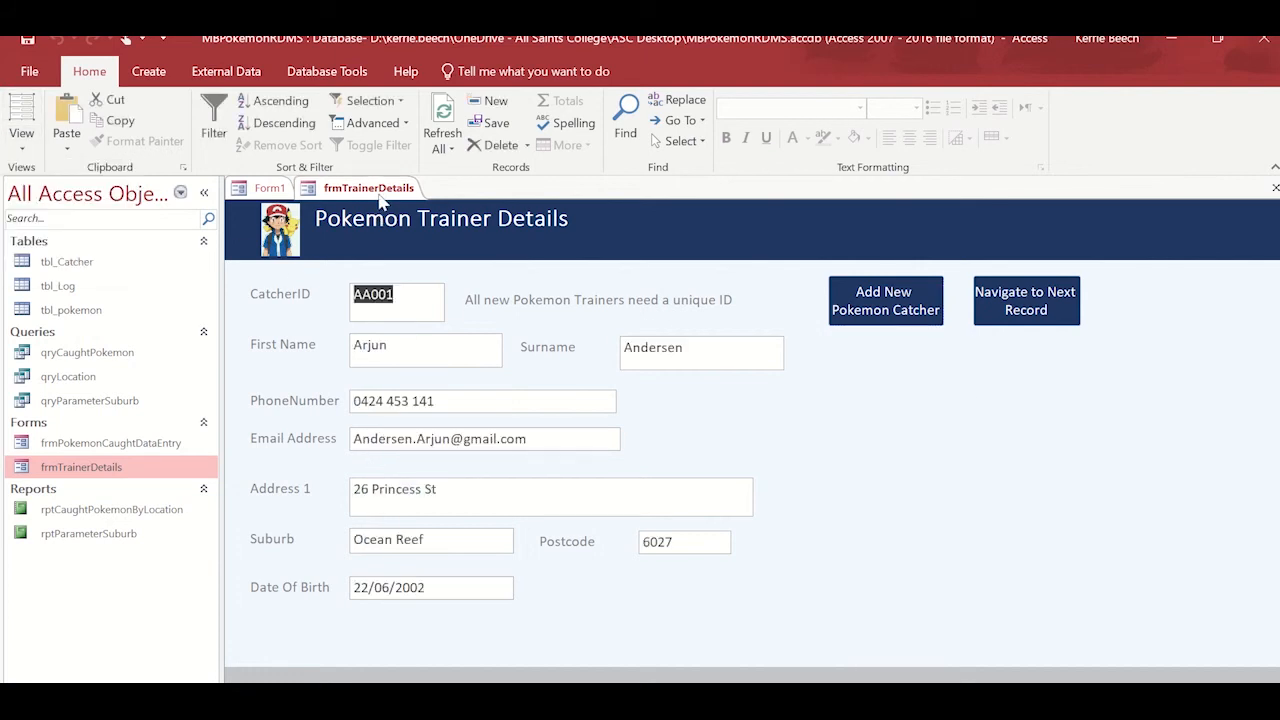
right_click(380, 203)
click(424, 232)
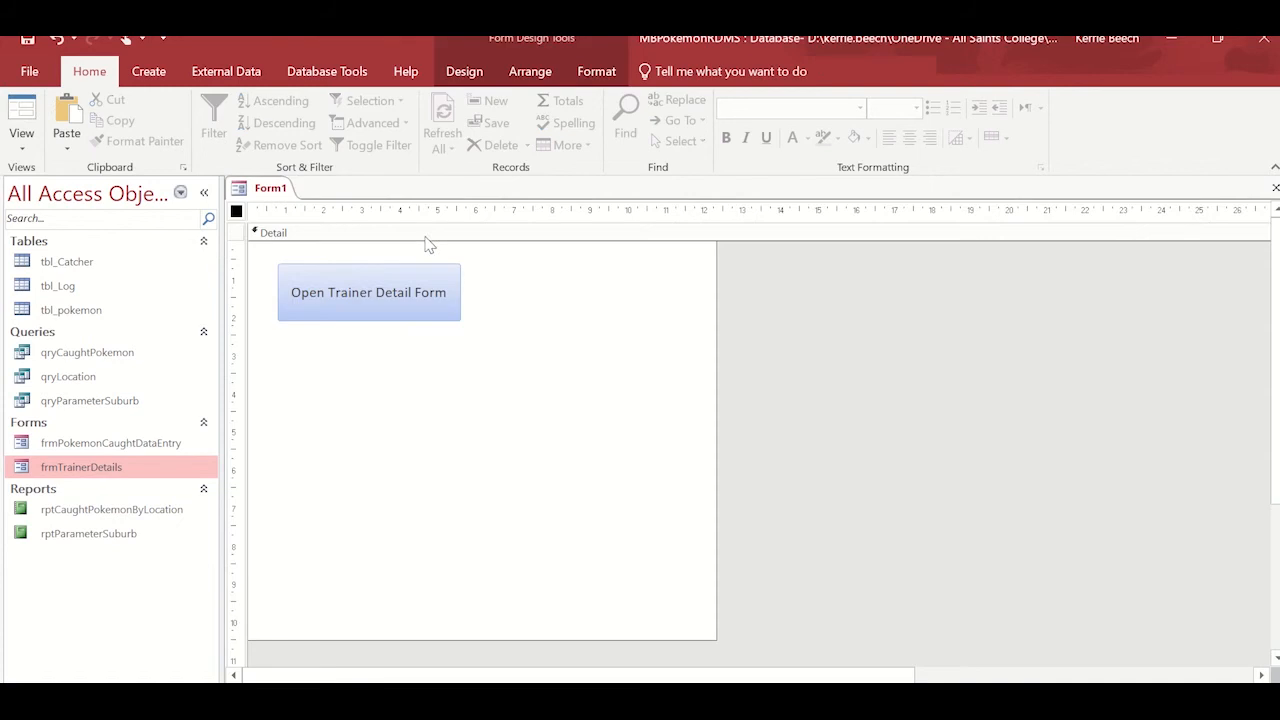
Move the Open Trainer Detail Form button slightly down and right, and draw a second command button of similar size below it.
drag(351, 309, 371, 340)
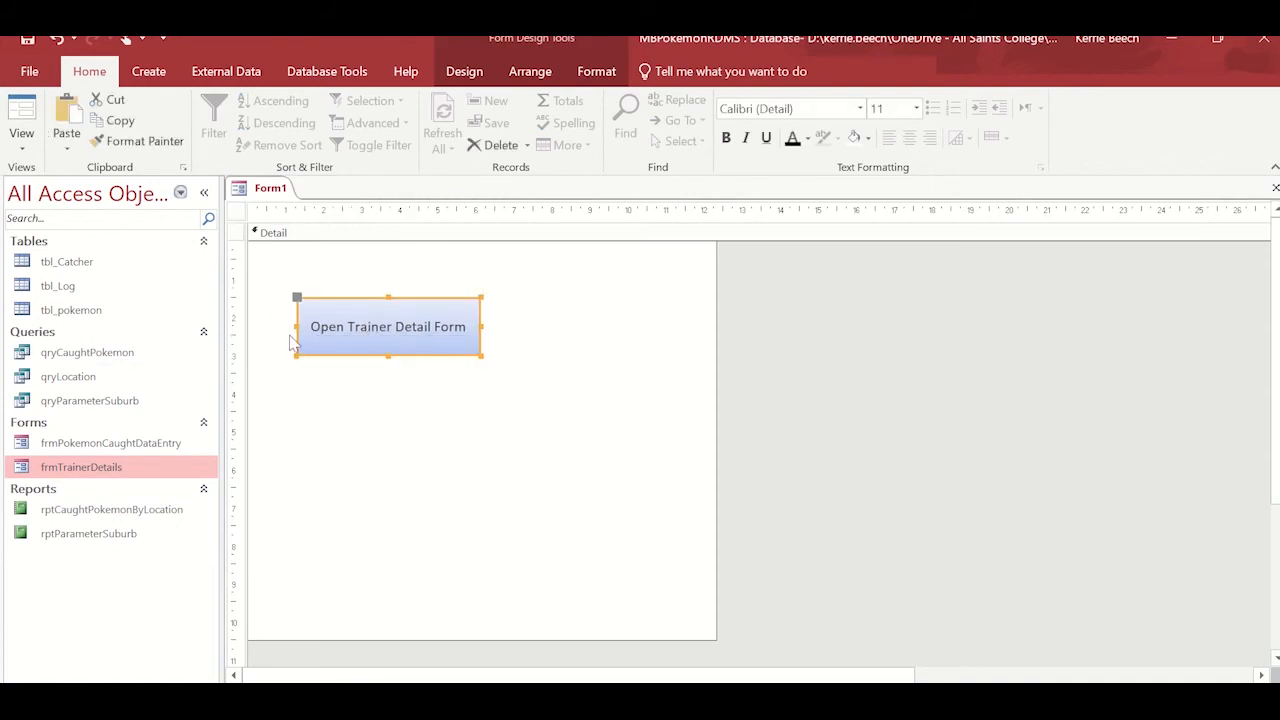
click(148, 75)
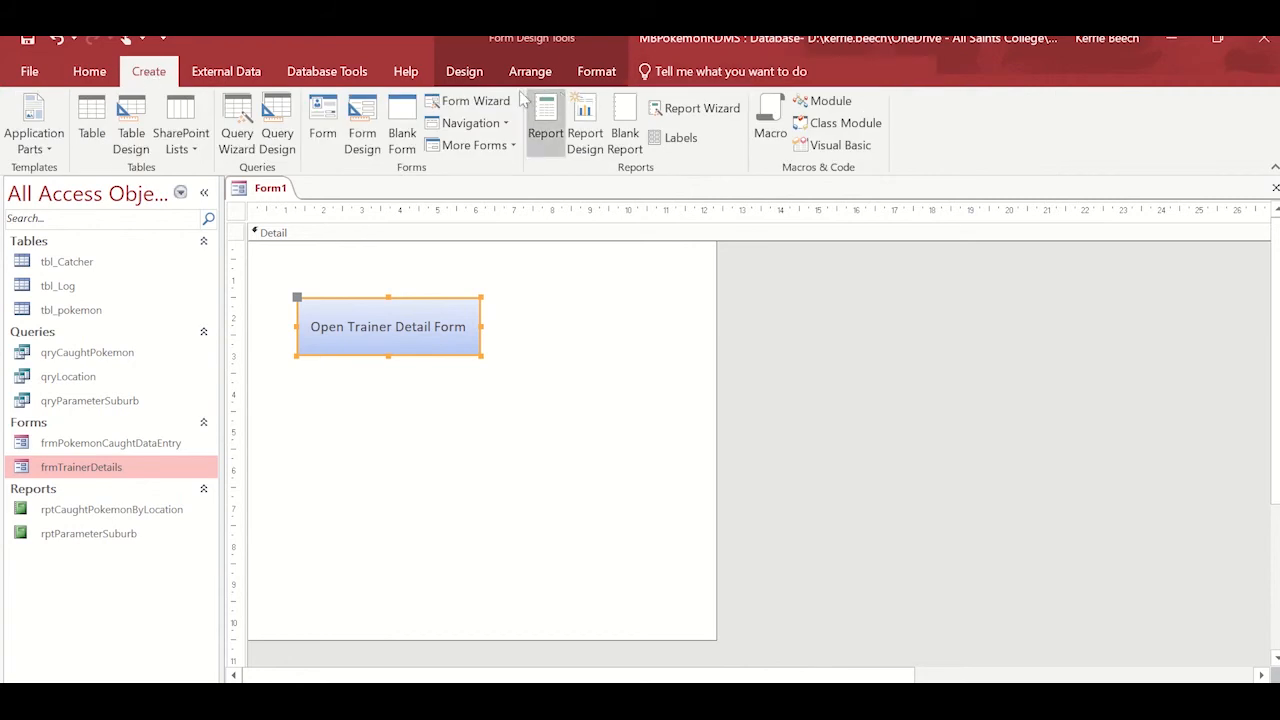
click(450, 74)
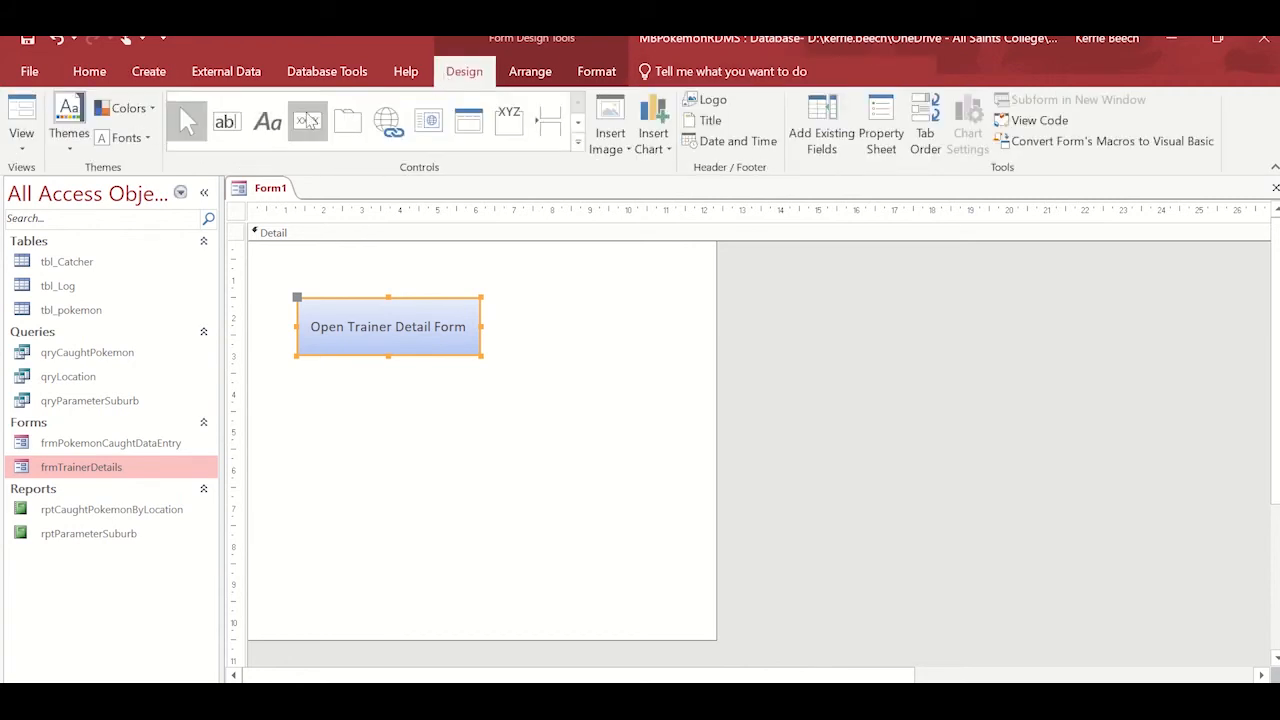
click(309, 121)
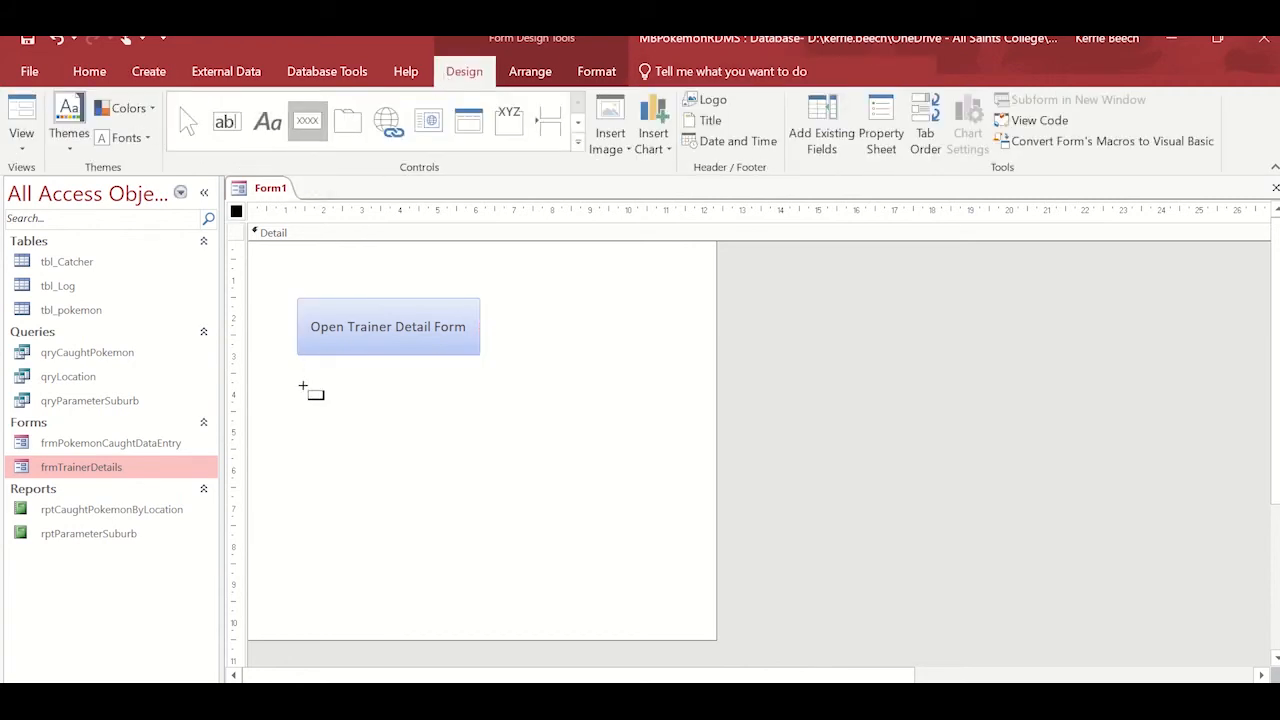
mouse_move(302, 385)
mouse_down()
mouse_move(497, 454)
mouse_move(477, 445)
mouse_up()
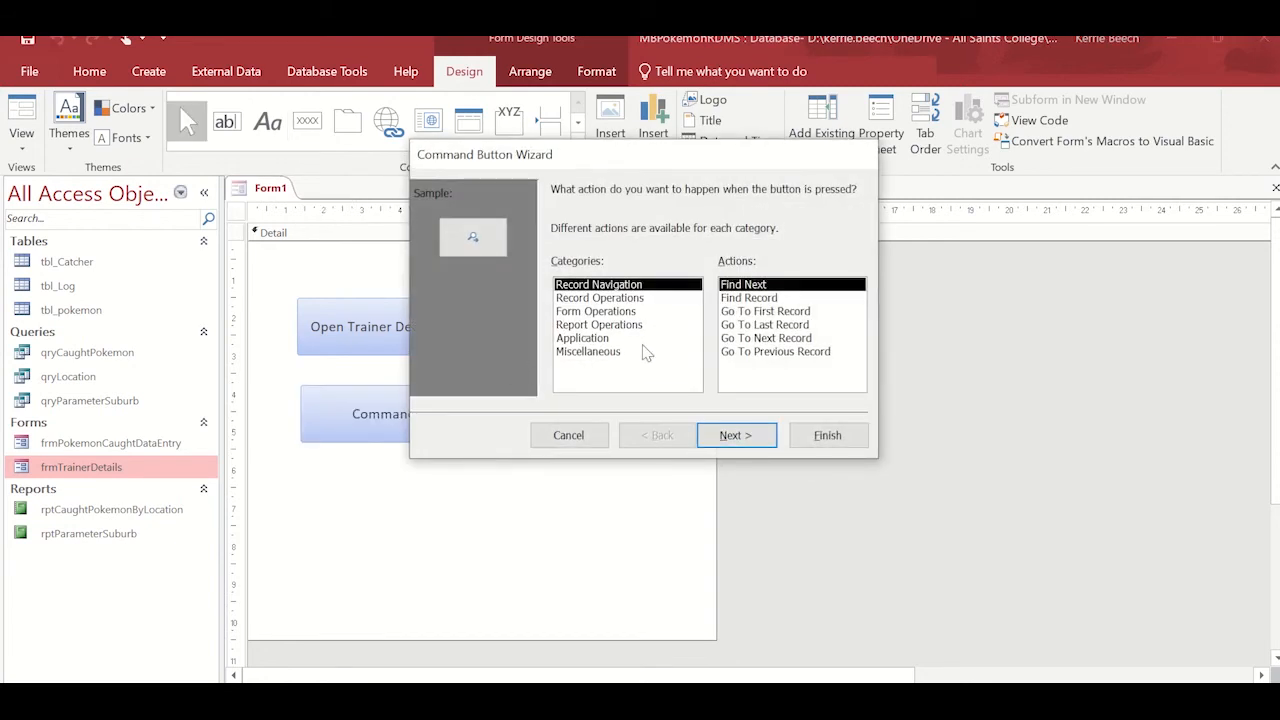
Configure the second button with the Open Form operation so it opens frmPokemonCaughtDataEntry and shows all the records.
click(634, 313)
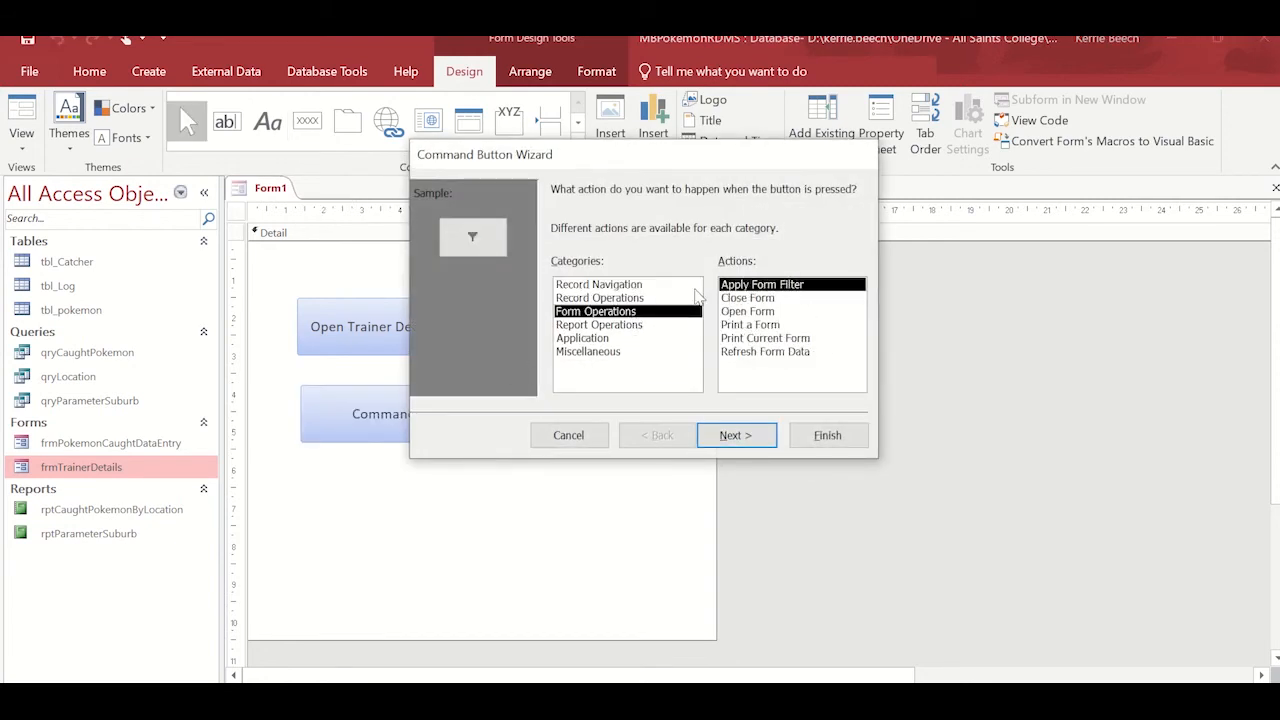
click(760, 313)
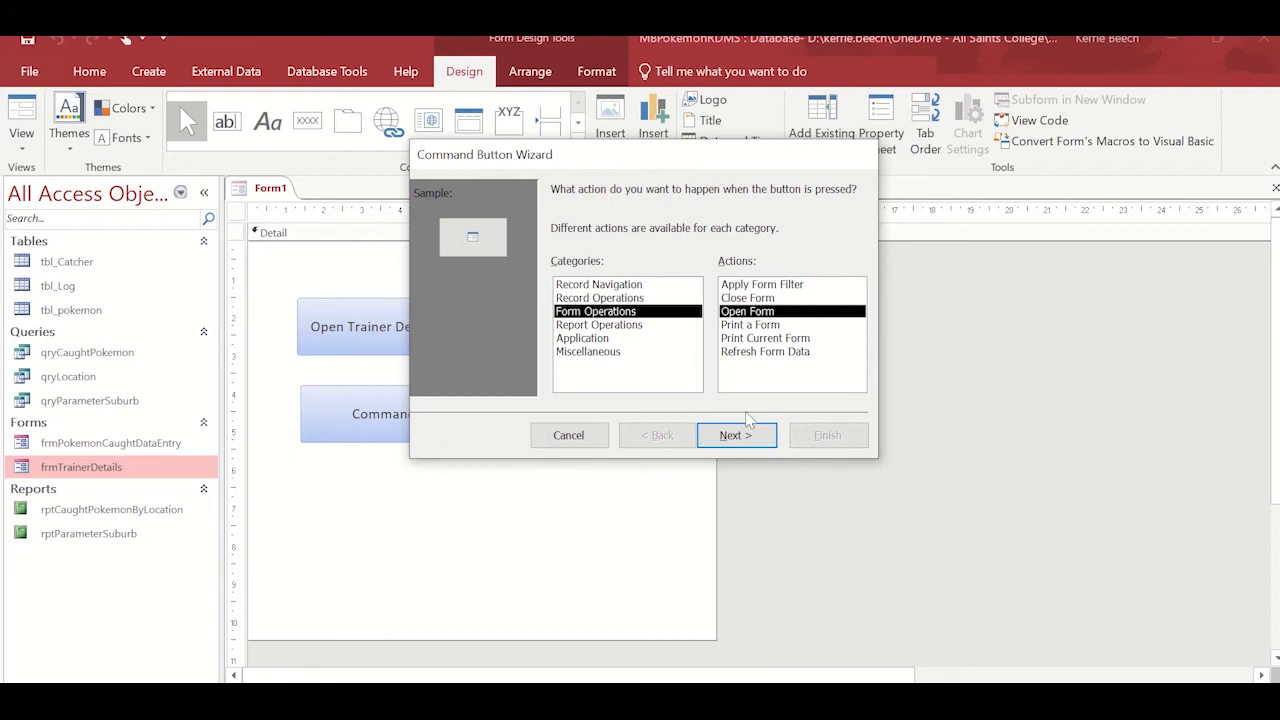
click(735, 438)
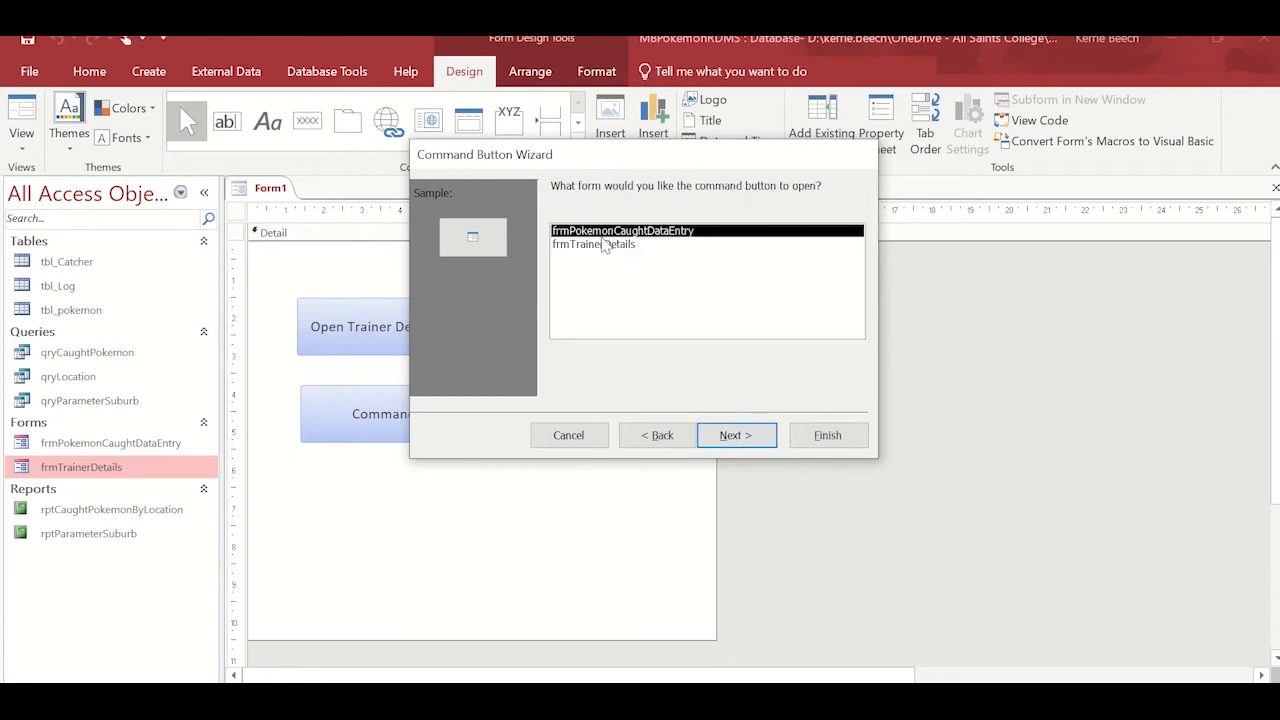
click(754, 440)
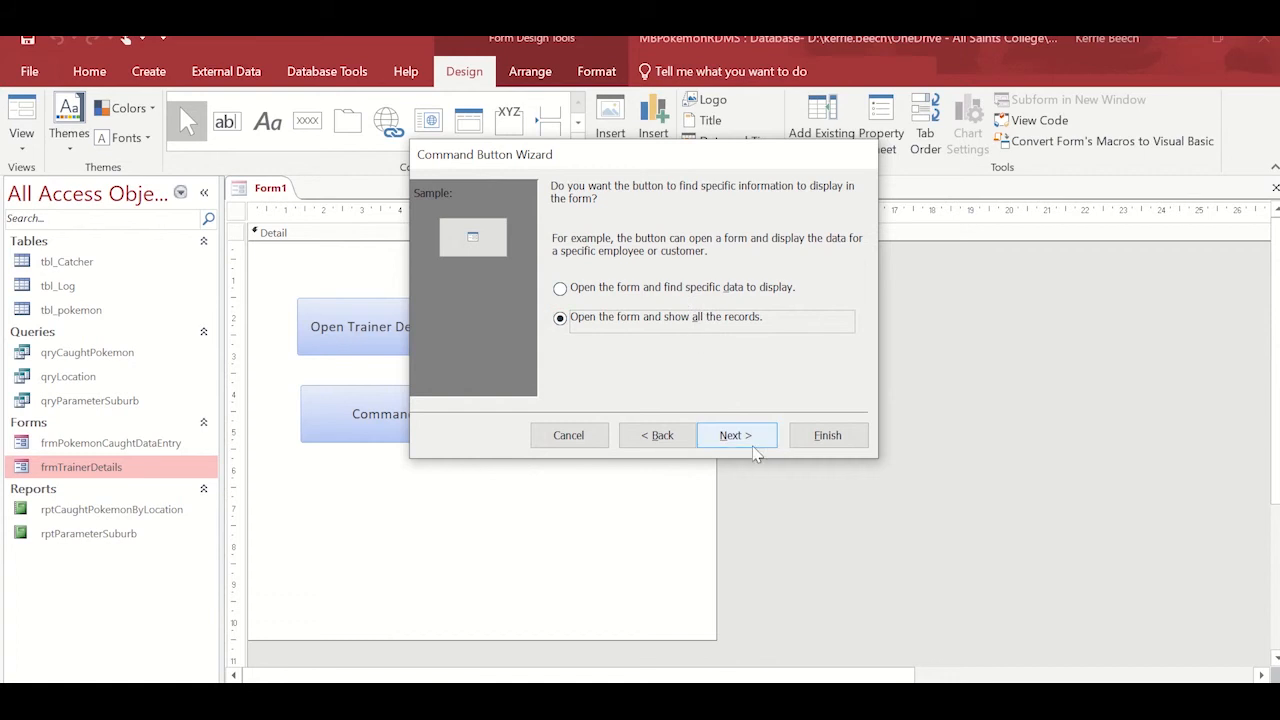
click(747, 441)
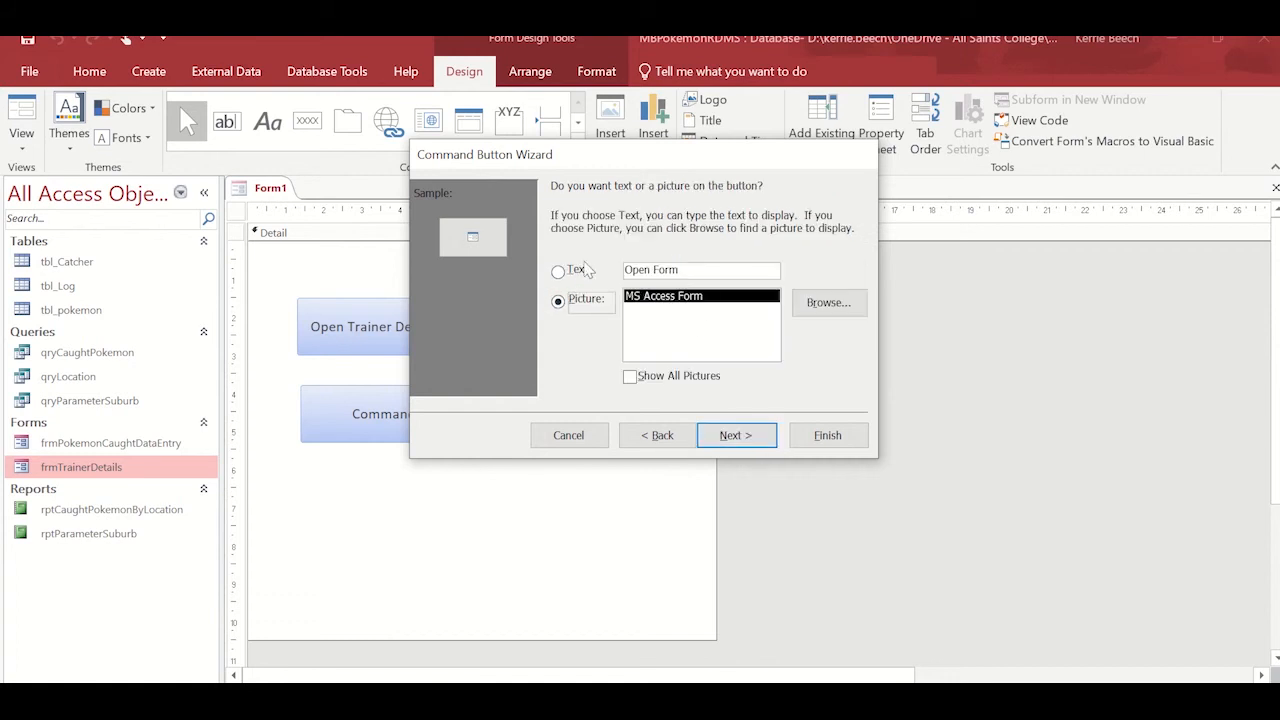
Give the second command button a text caption reading Record Caught Pokemon instead of a picture.
click(575, 269)
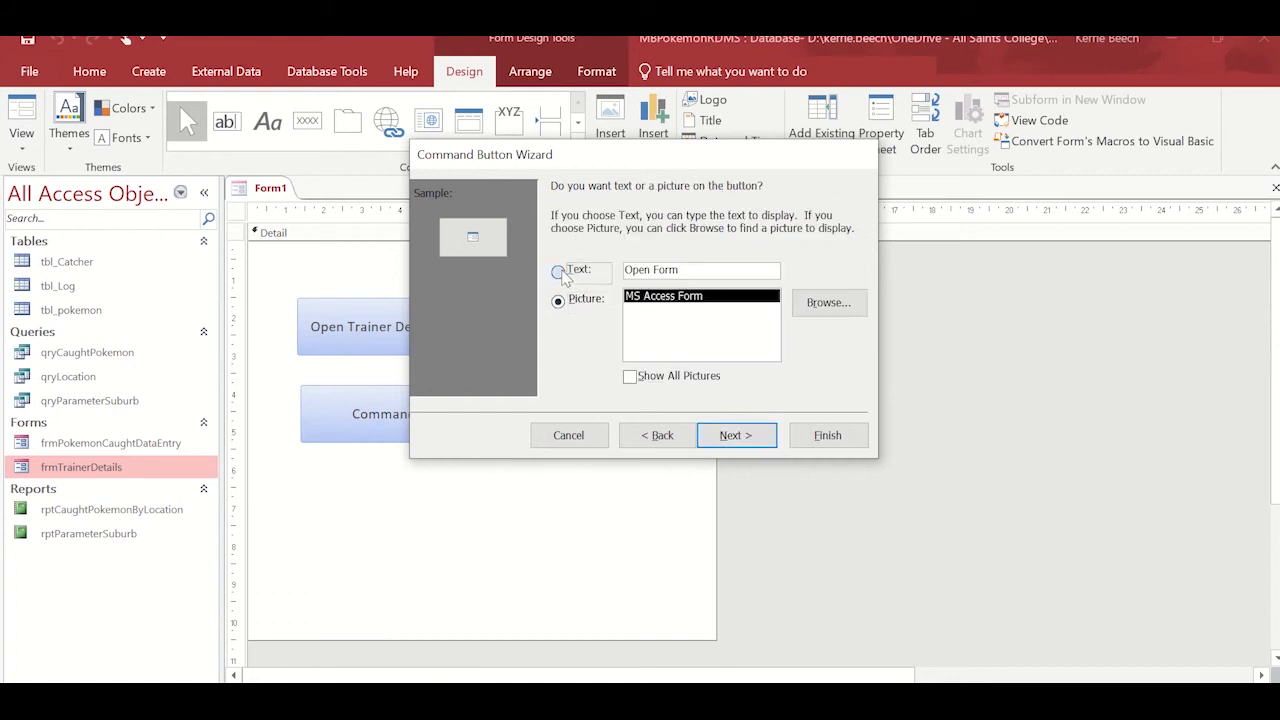
double_click(718, 276)
click(718, 276)
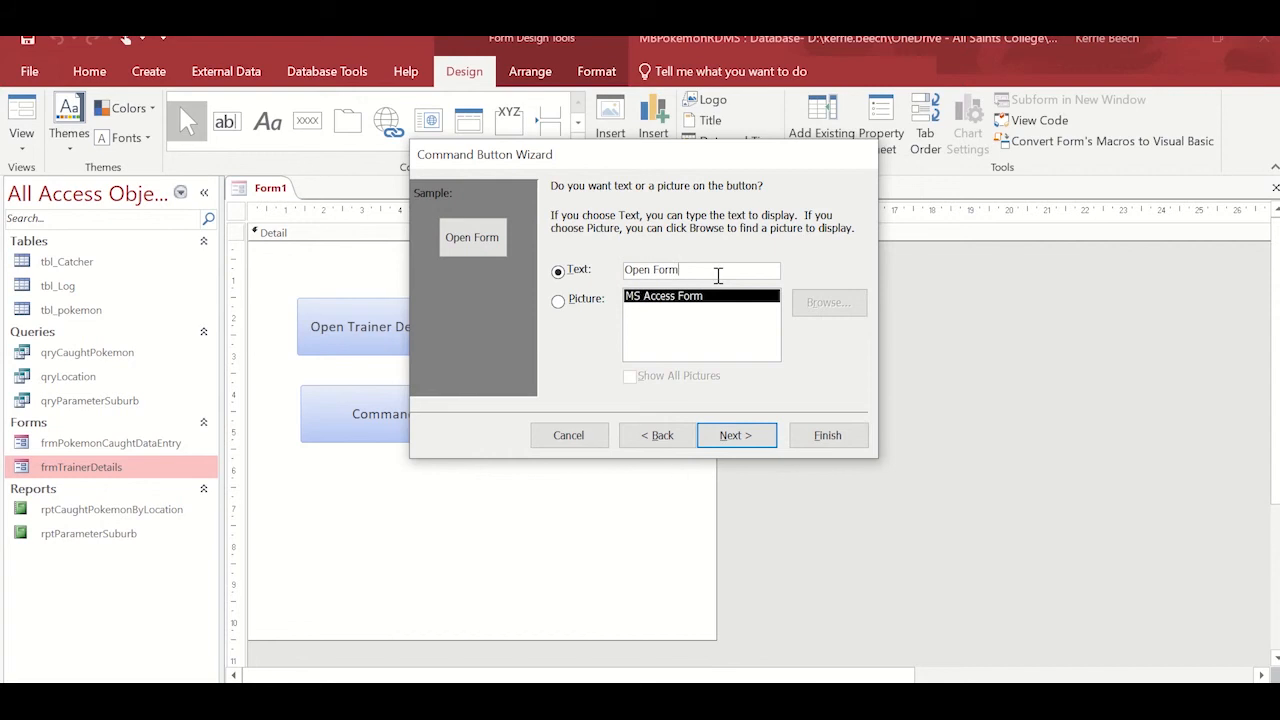
double_click(718, 276)
drag(718, 276, 579, 277)
text(Record Caught)
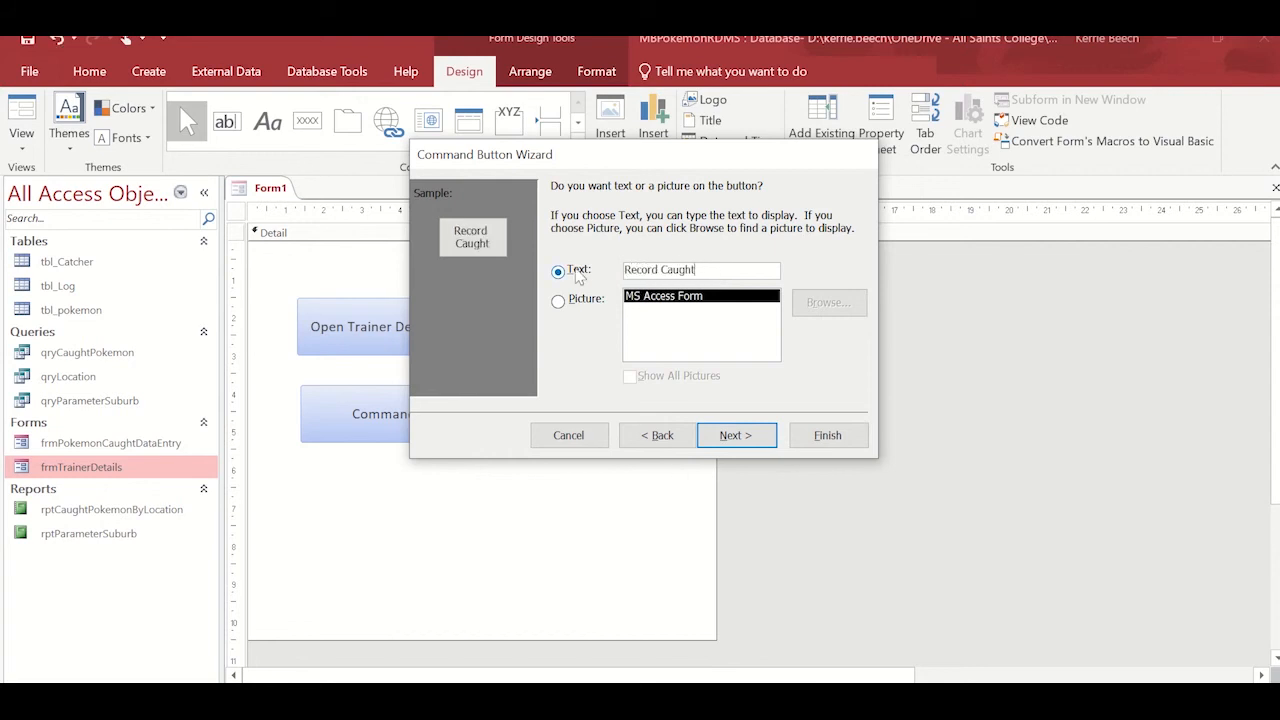
text( Pokemon)
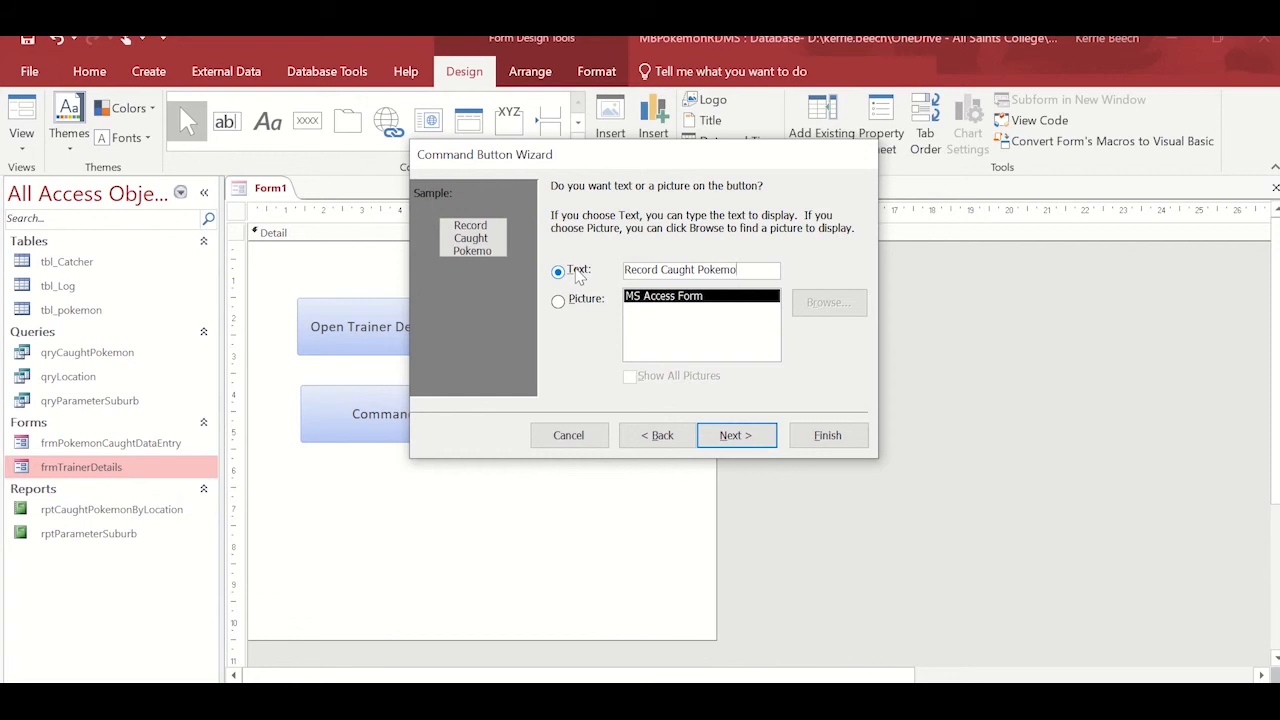
click(752, 445)
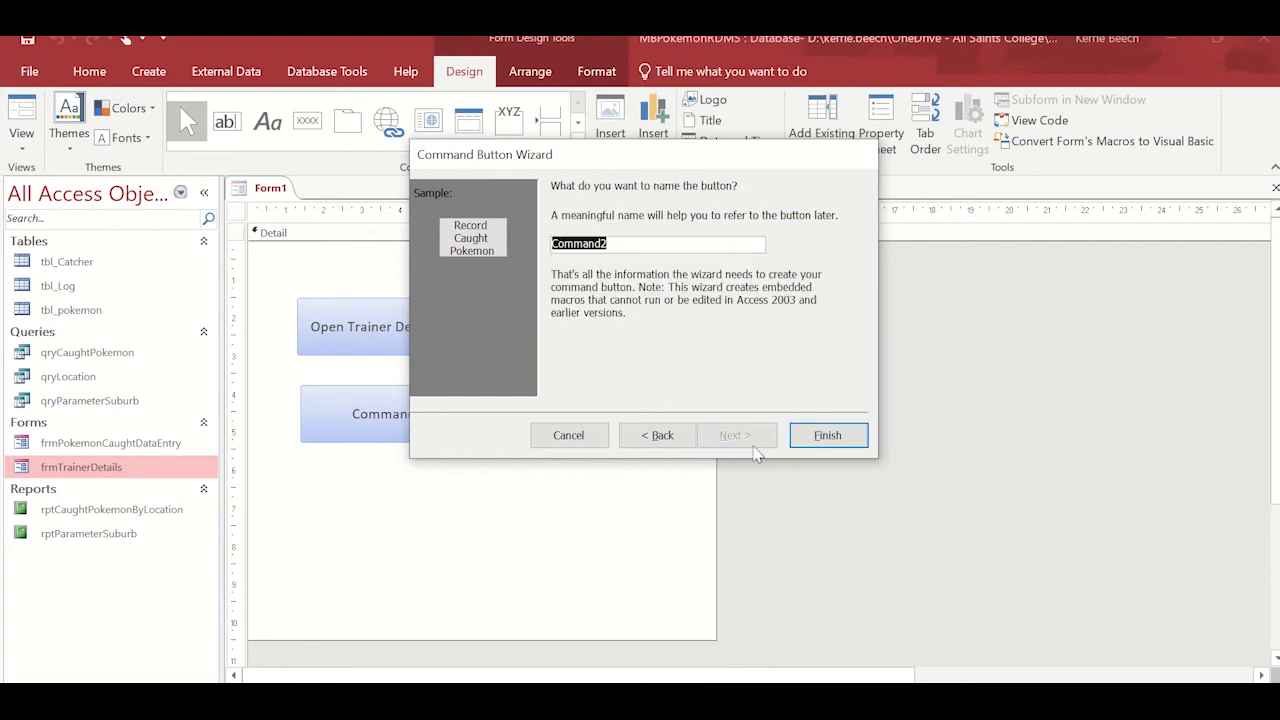
Name the second button cmdCaughtPokemon, finish the wizard, and enlarge the button slightly on the form.
text(cmd)
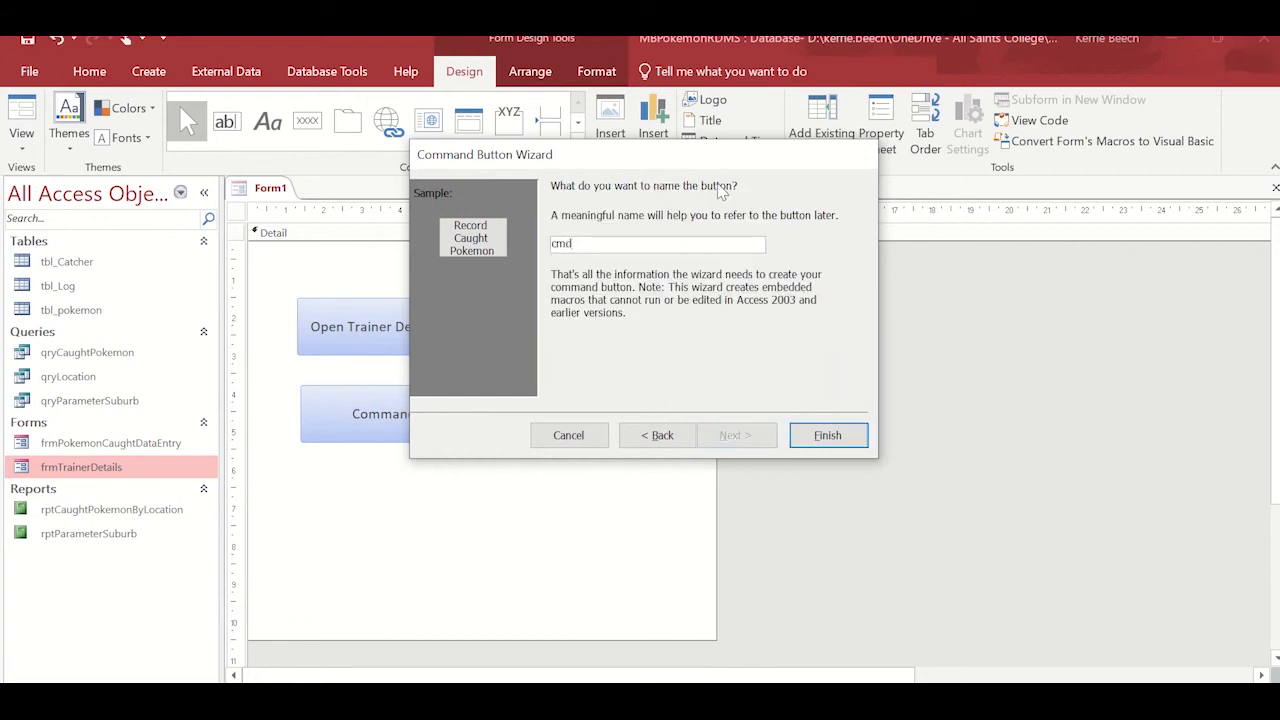
text(CaughtPokemon)
click(830, 435)
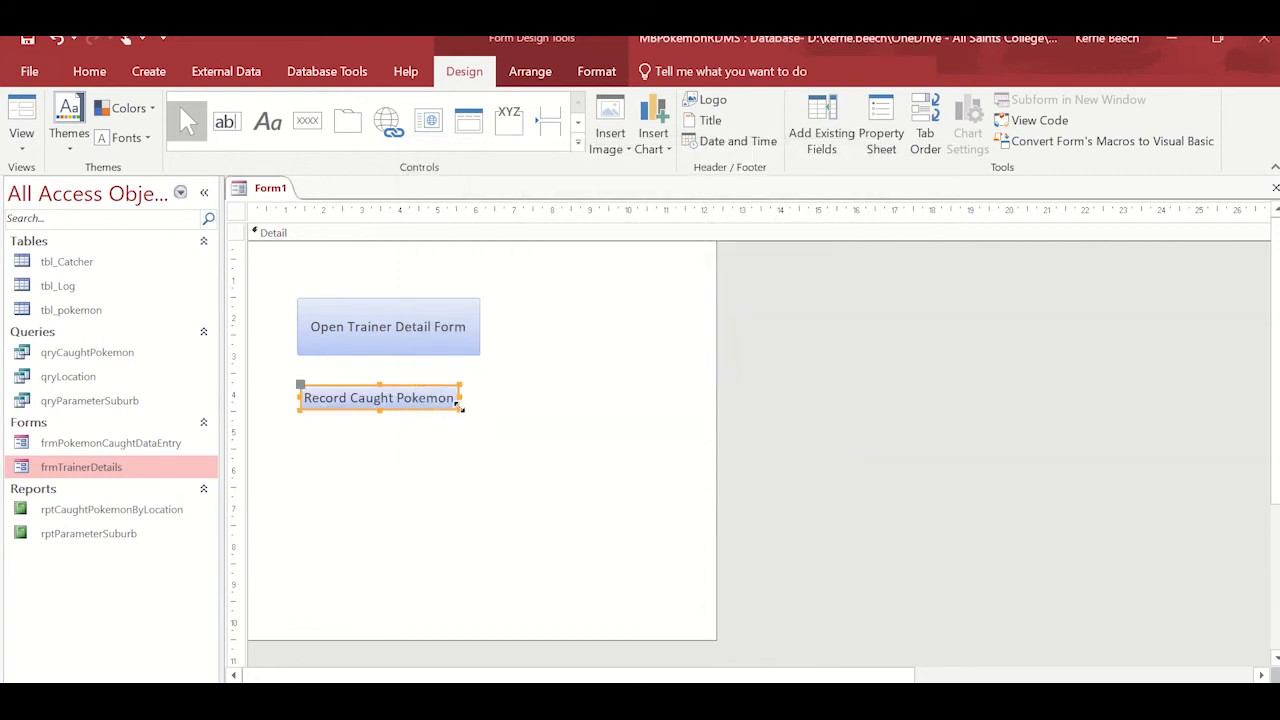
drag(462, 409, 470, 430)
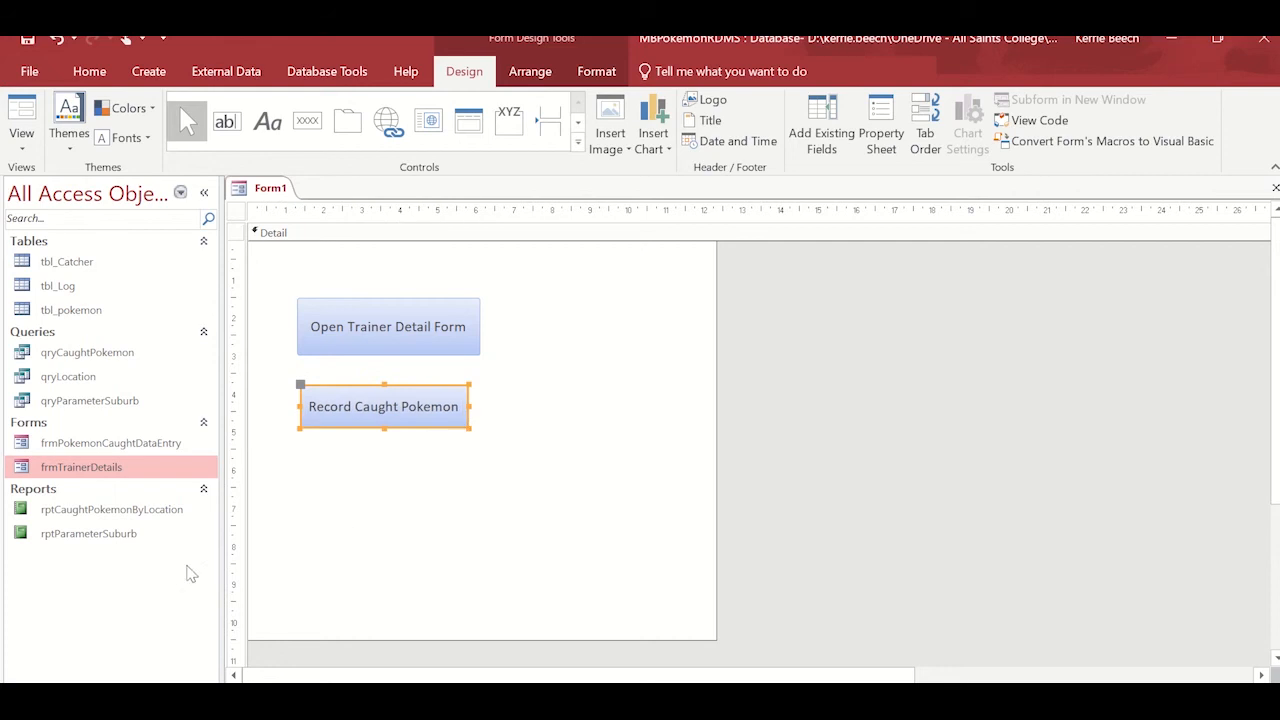
Draw a third command button below the Record Caught Pokemon button, similar in size to it.
click(126, 534)
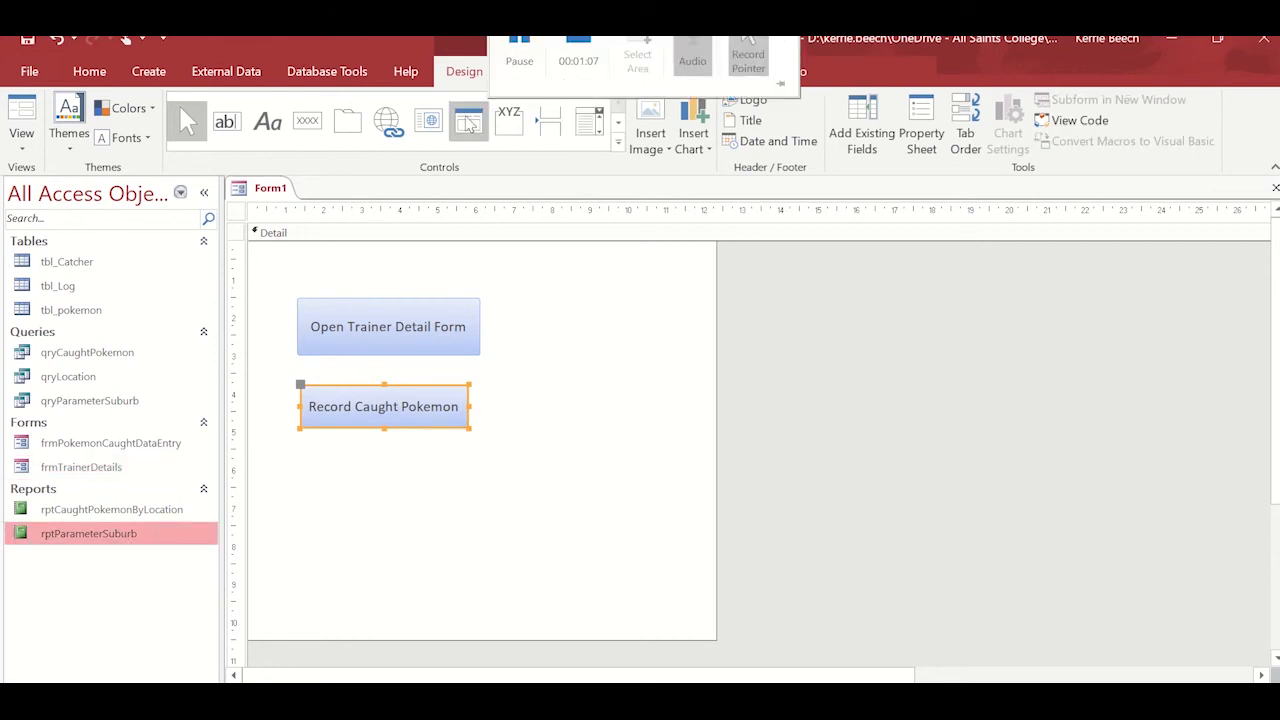
click(307, 121)
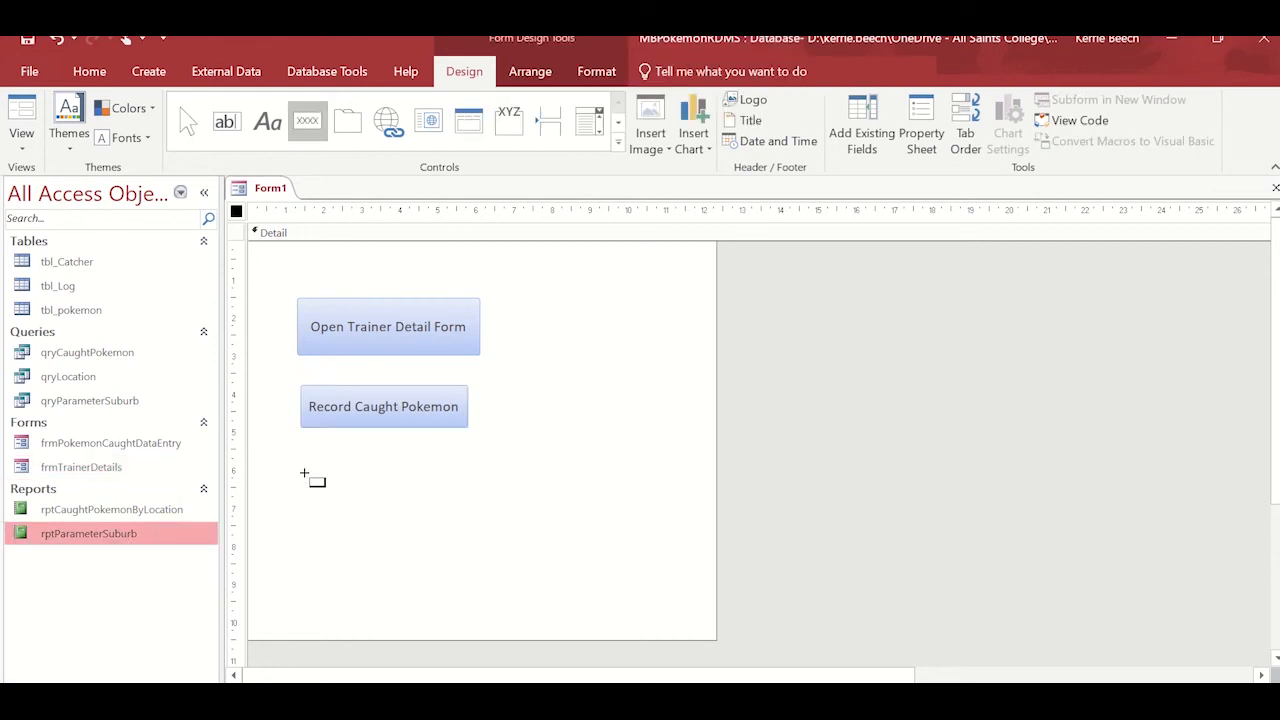
mouse_move(304, 473)
mouse_down()
mouse_move(443, 500)
mouse_move(470, 524)
mouse_up()
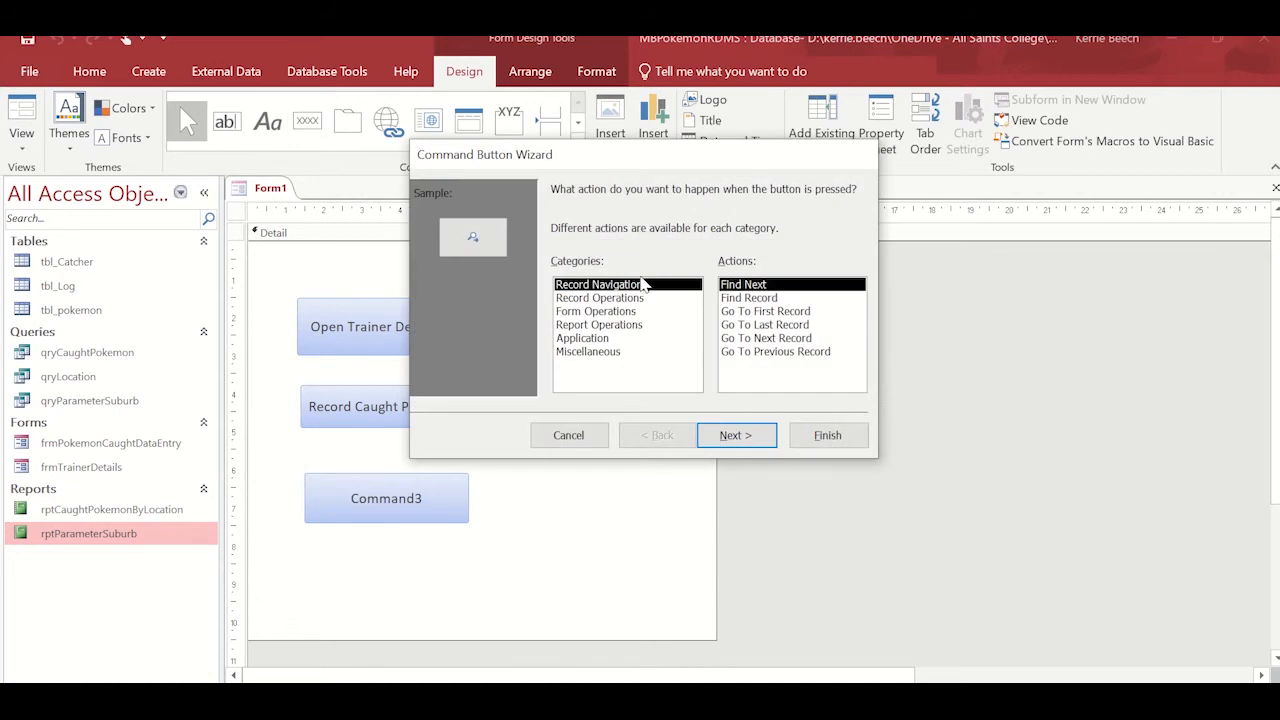
Configure the third button with the Preview Report operation for the rptParameterSuburb report.
click(610, 328)
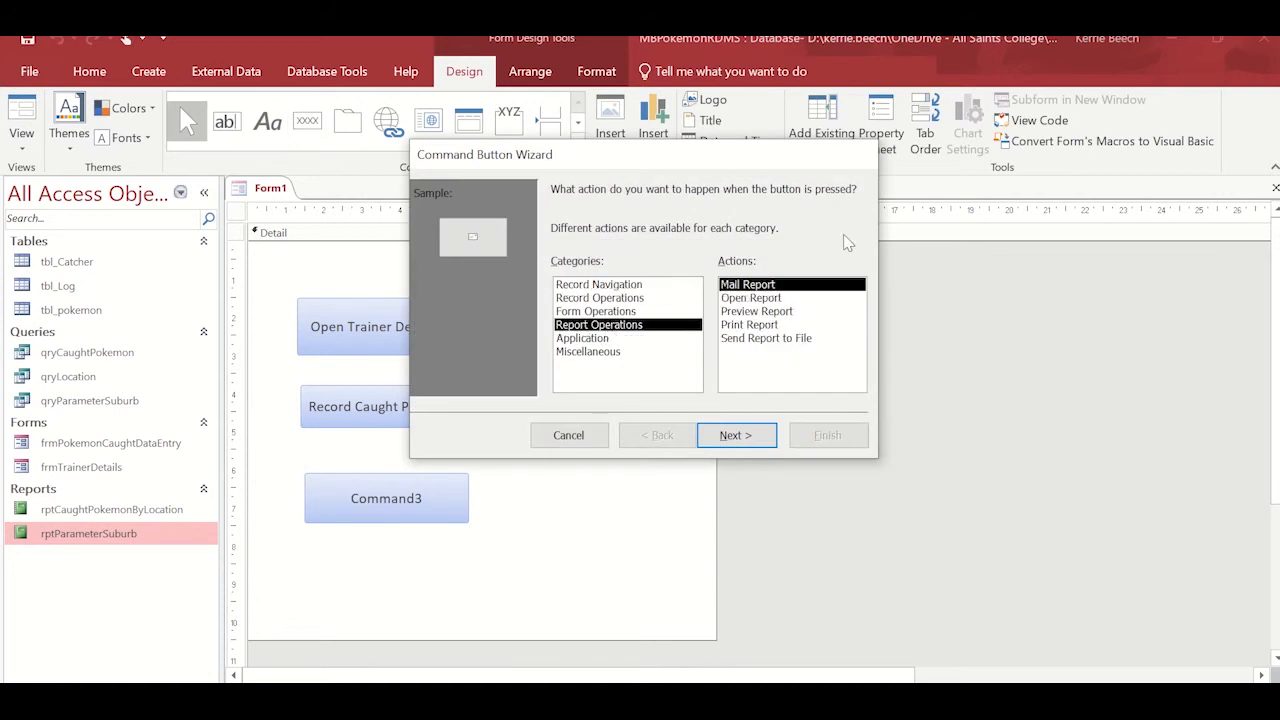
click(779, 316)
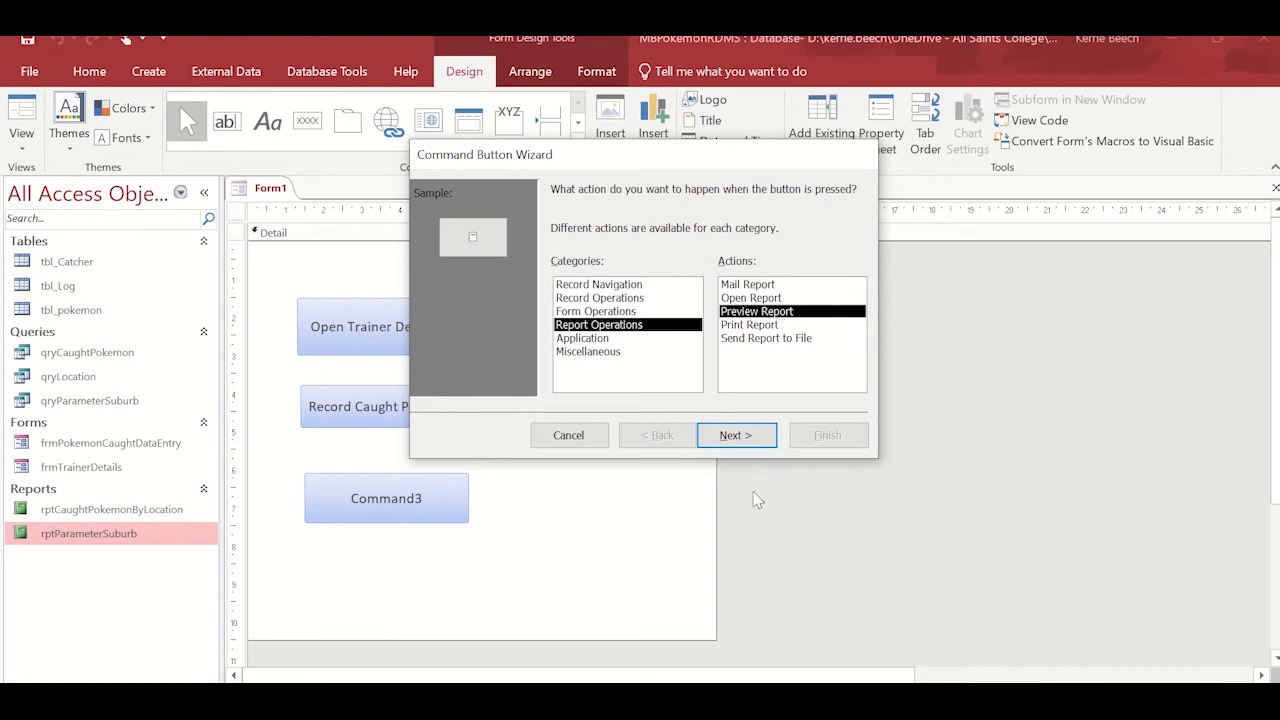
click(741, 441)
click(737, 437)
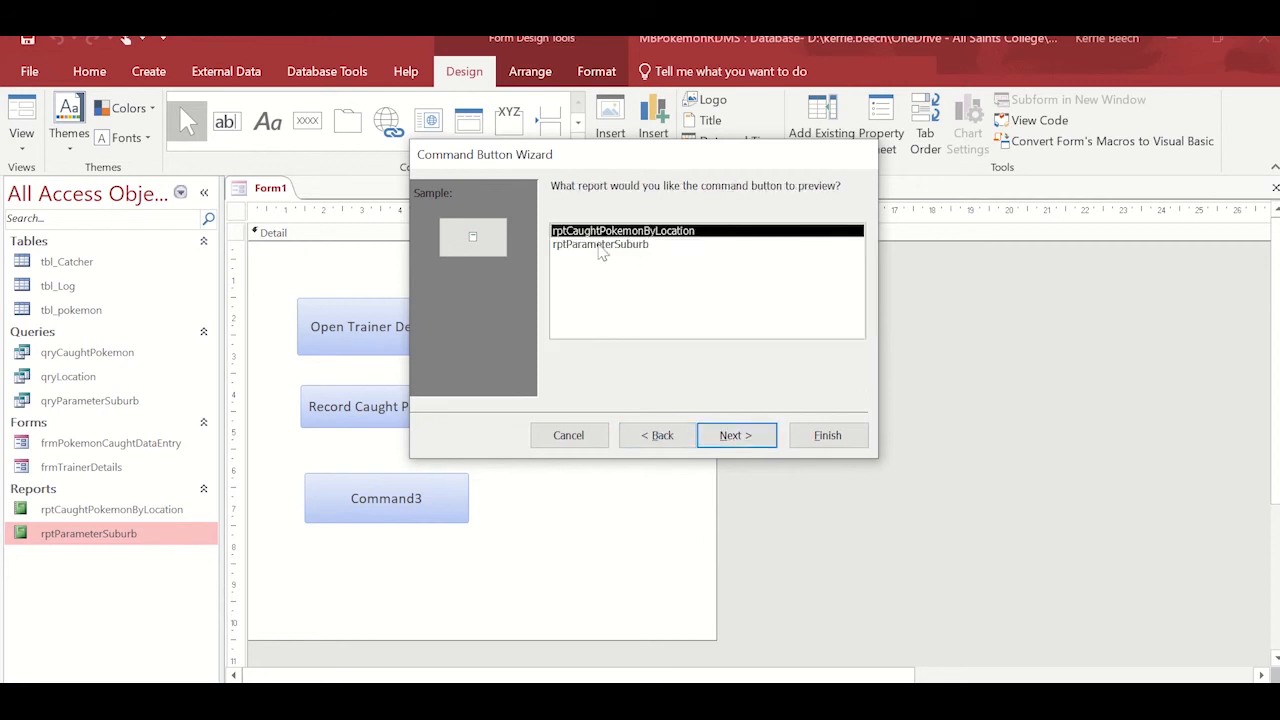
click(603, 247)
click(739, 446)
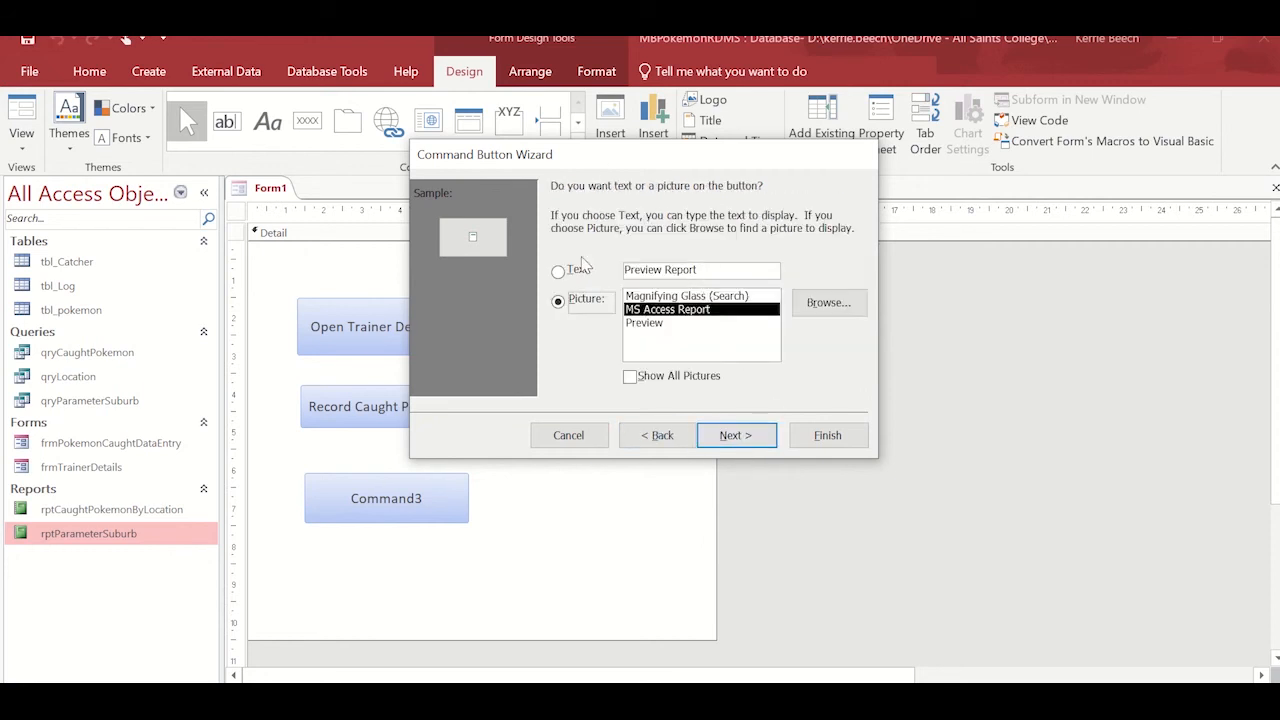
Give the third button a text caption reading Preview Pokemon Caught in Location.
click(558, 271)
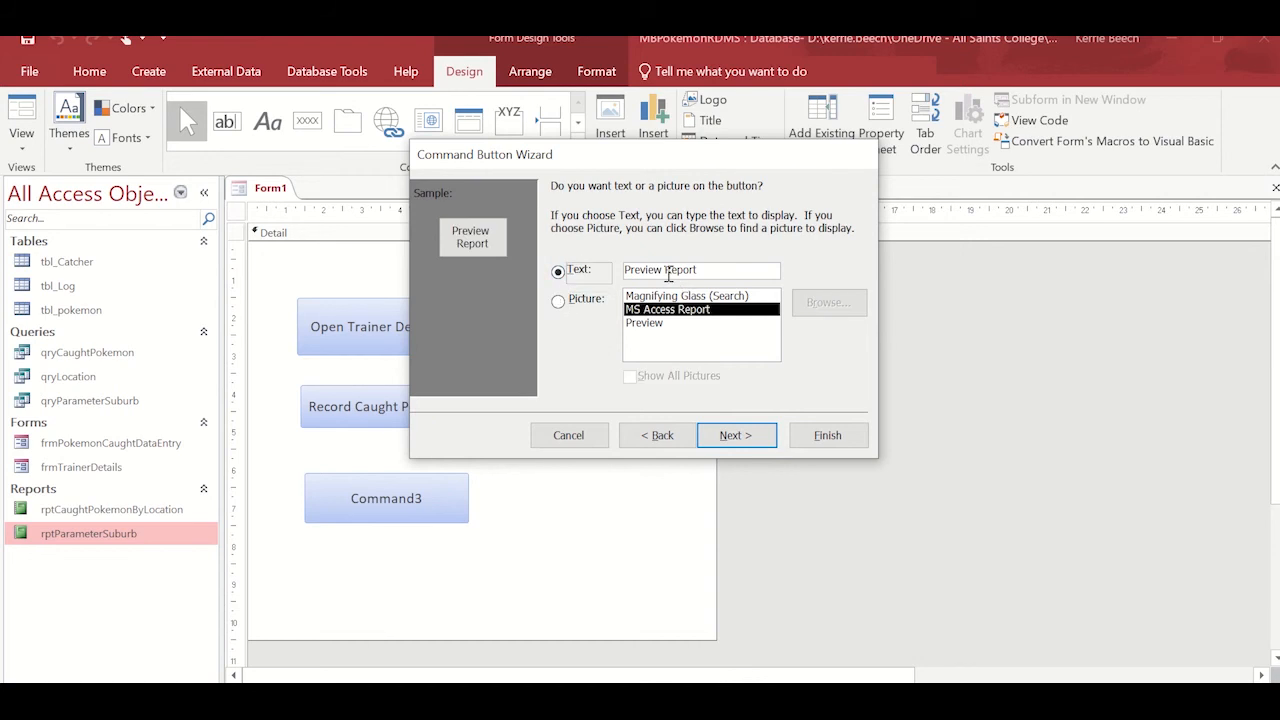
double_click(668, 271)
text(Pok)
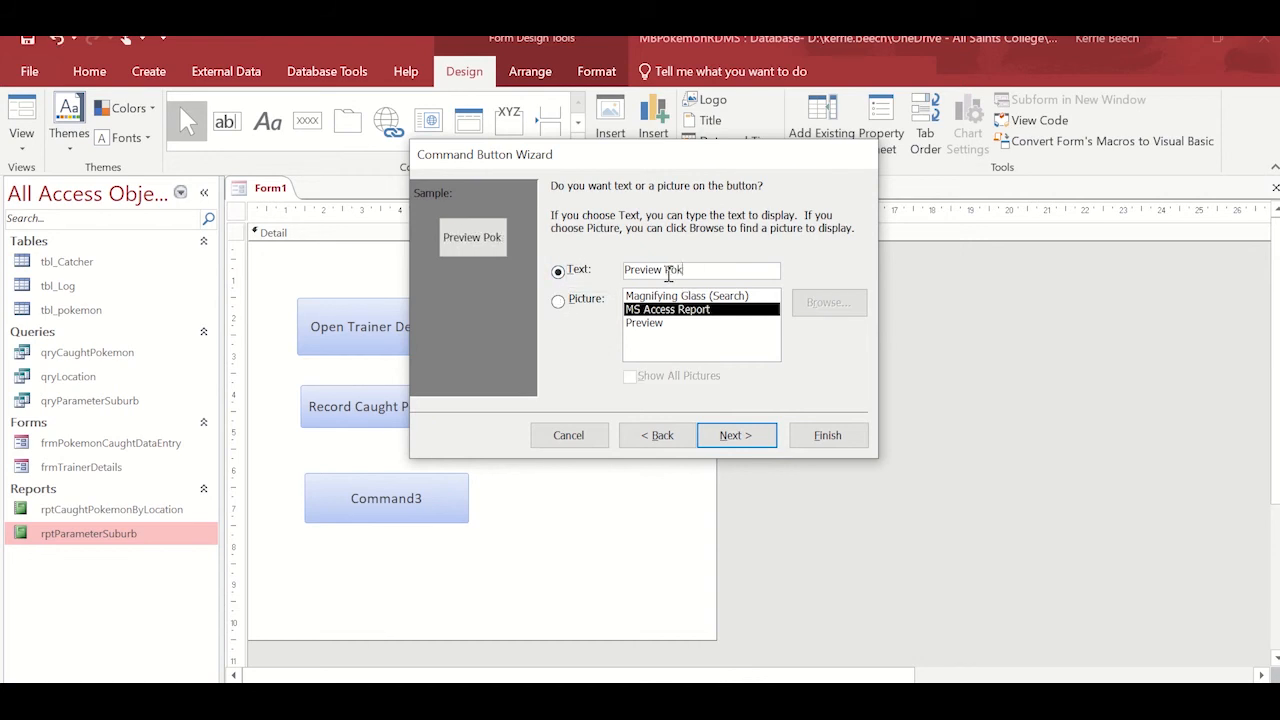
text(emonCaught)
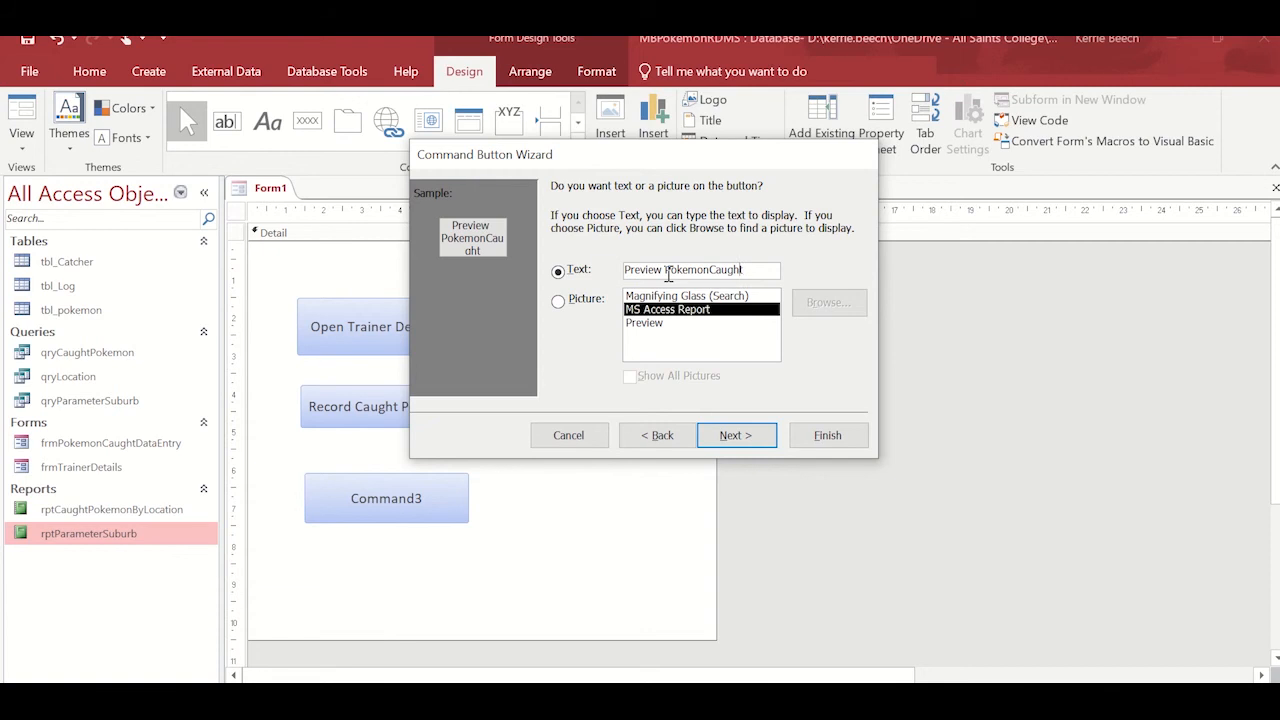
key(Left)
key(Left)
text(Caught in Location)
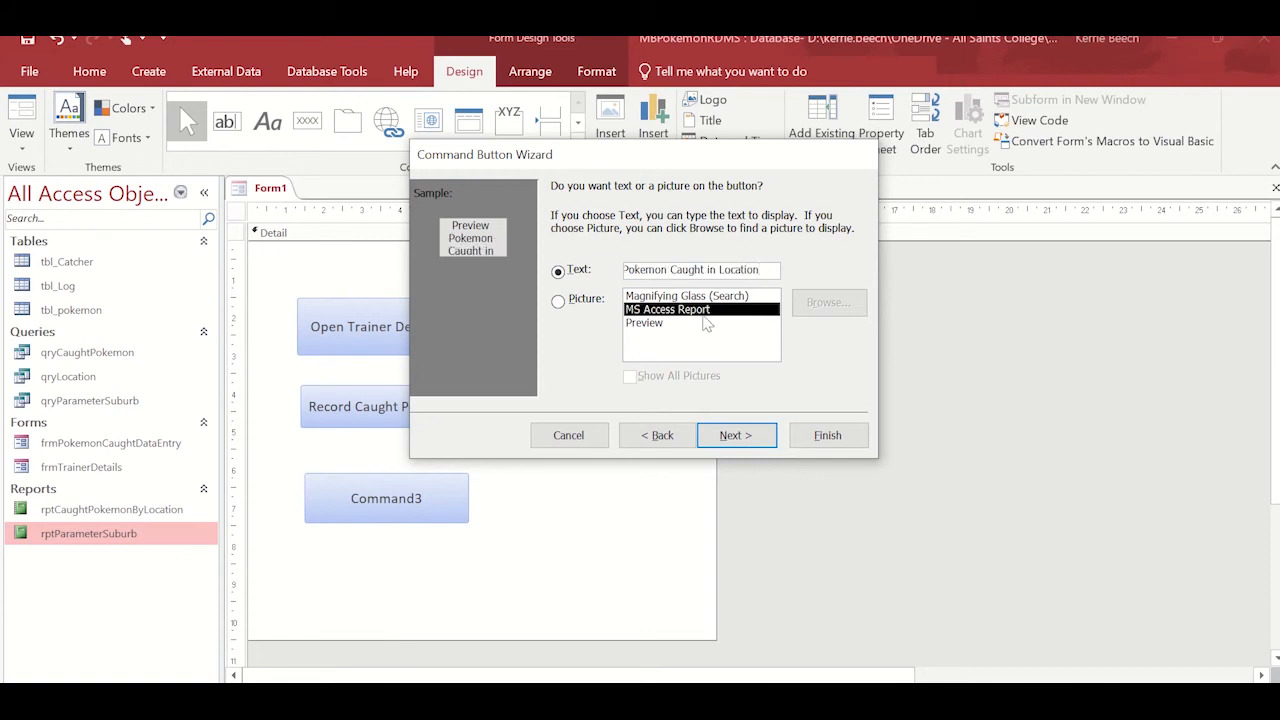
click(735, 435)
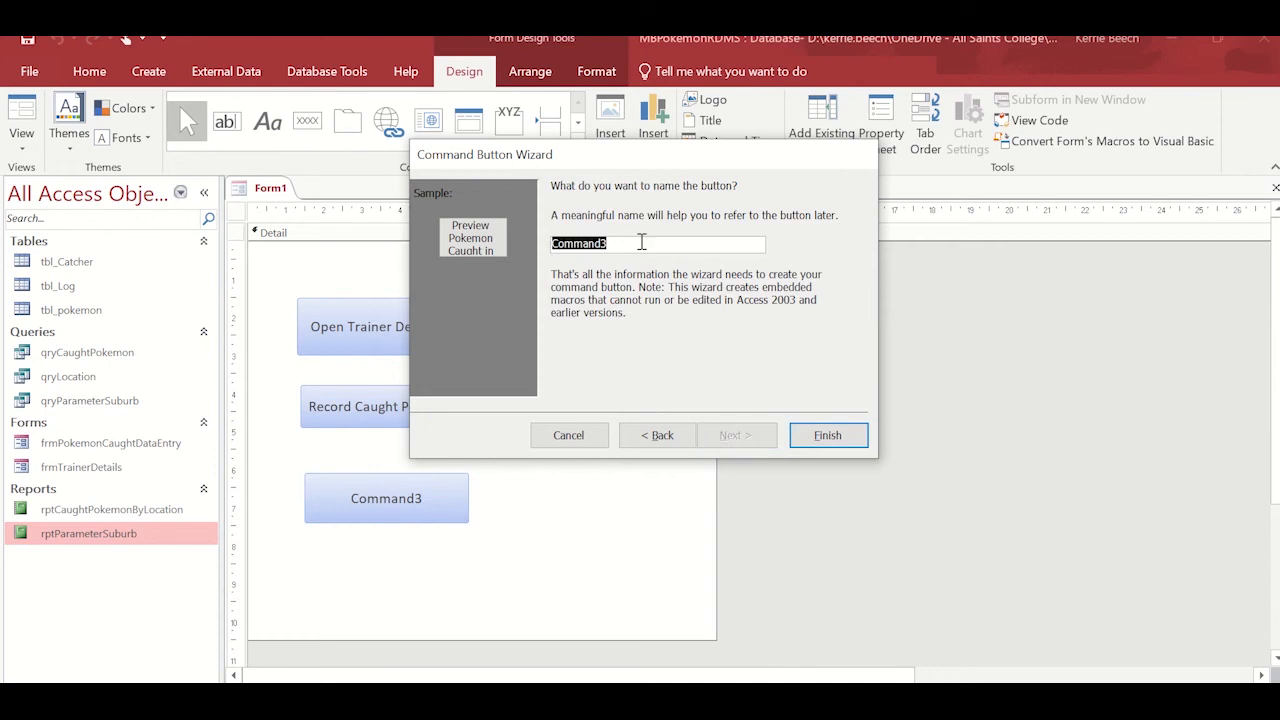
Give the third button a name beginning with cmdParamater, finish the wizard, and make the button narrower and taller to wrap its caption.
text(cmdParamater)
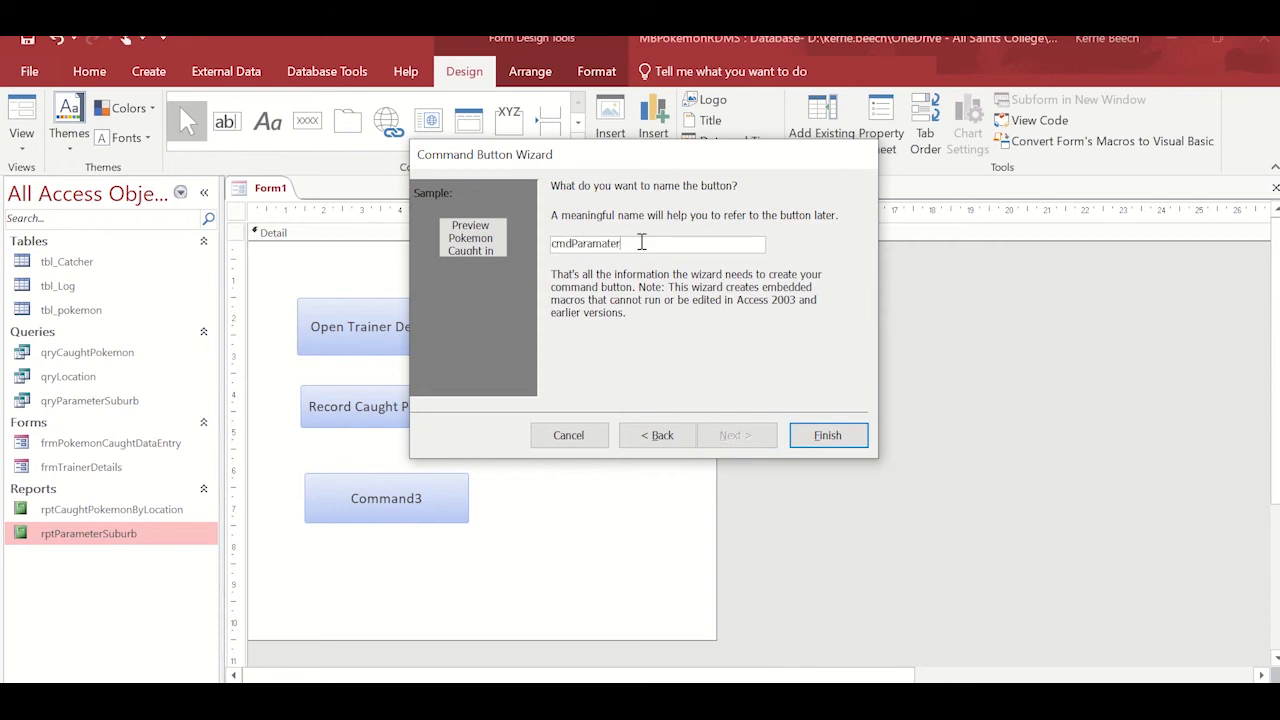
text(P)
key(BackSpace)
text(EReport)
click(822, 445)
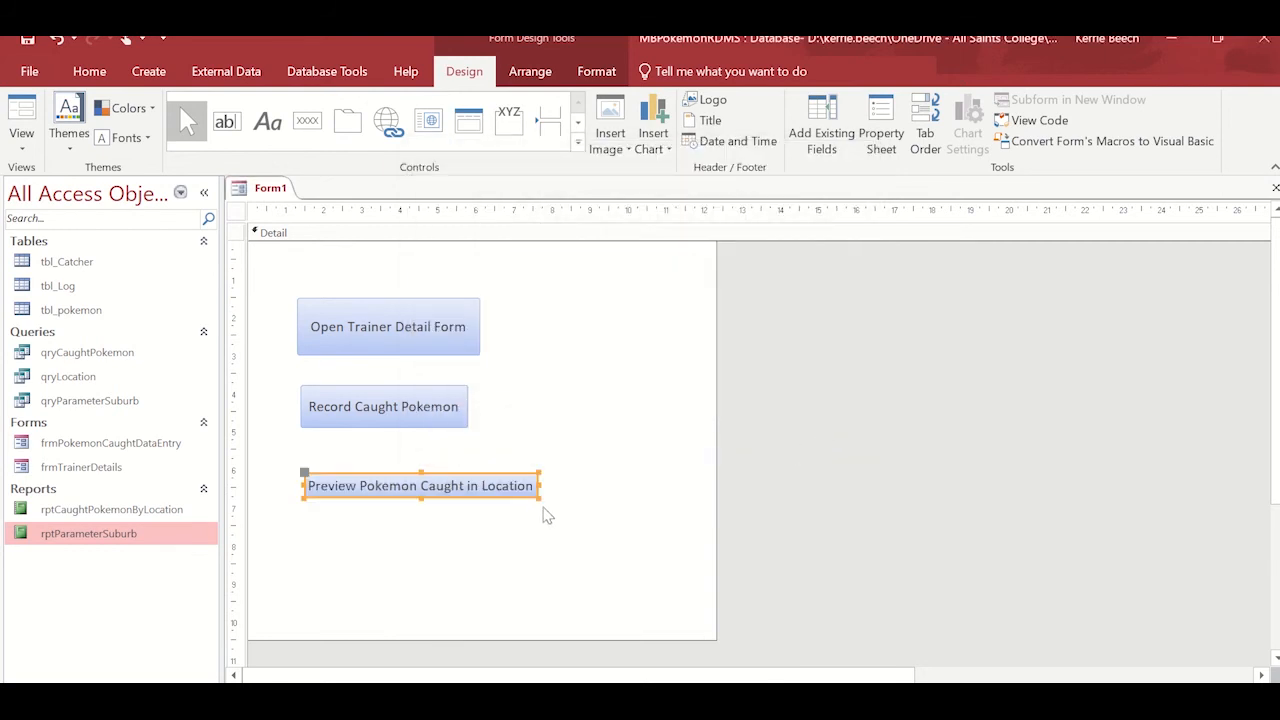
drag(538, 502, 482, 538)
Test the Preview Pokemon Caught in Location button in Form View, entering Perth as the suburb.
click(21, 145)
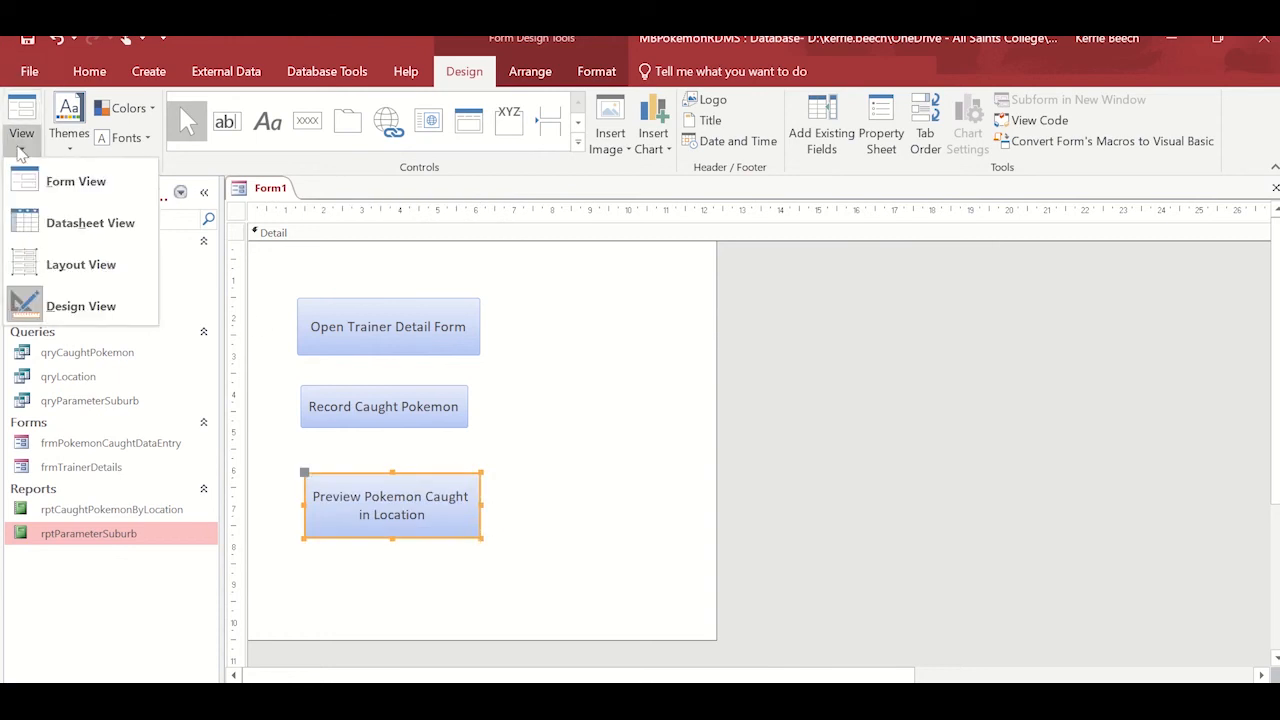
click(62, 181)
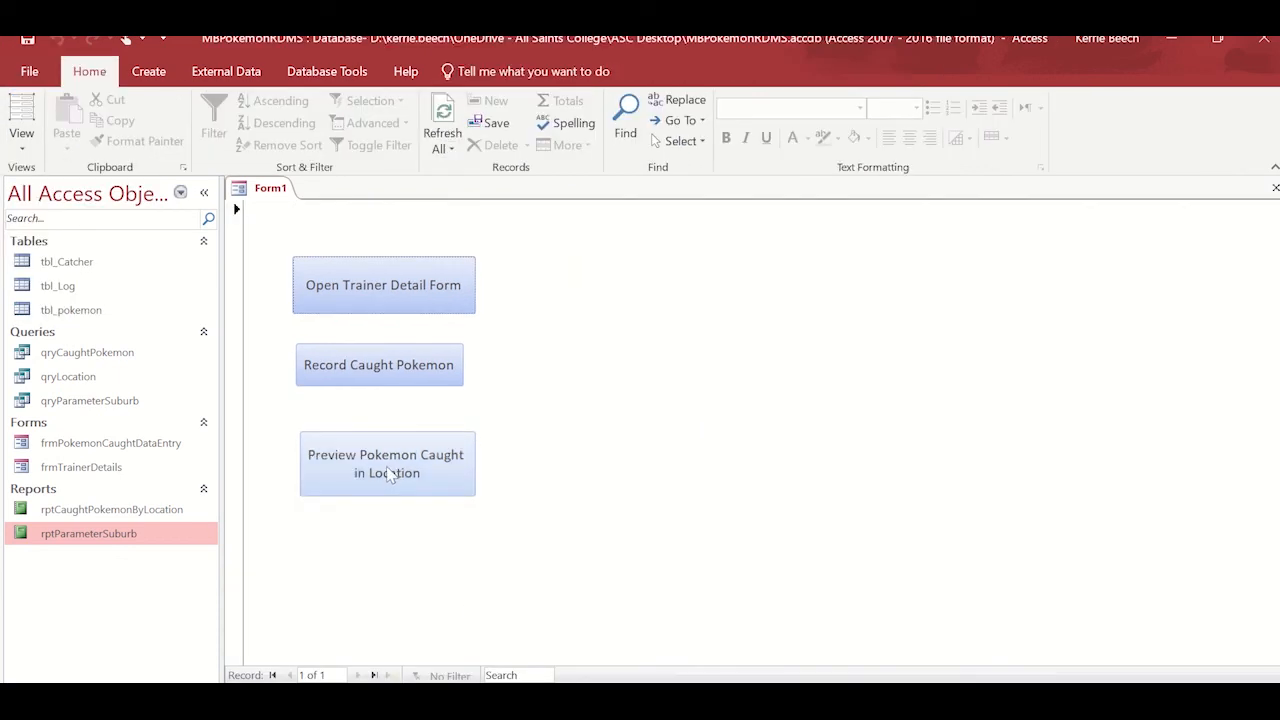
click(390, 475)
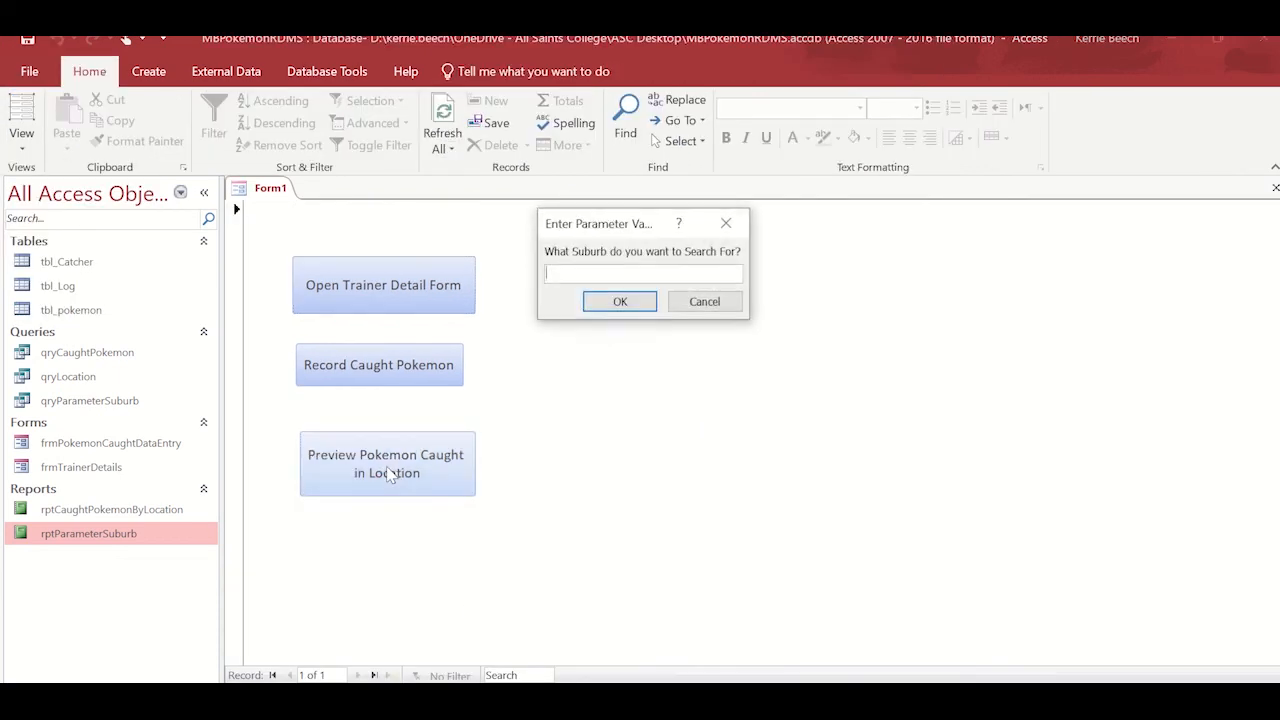
text(Perth)
key(Return)
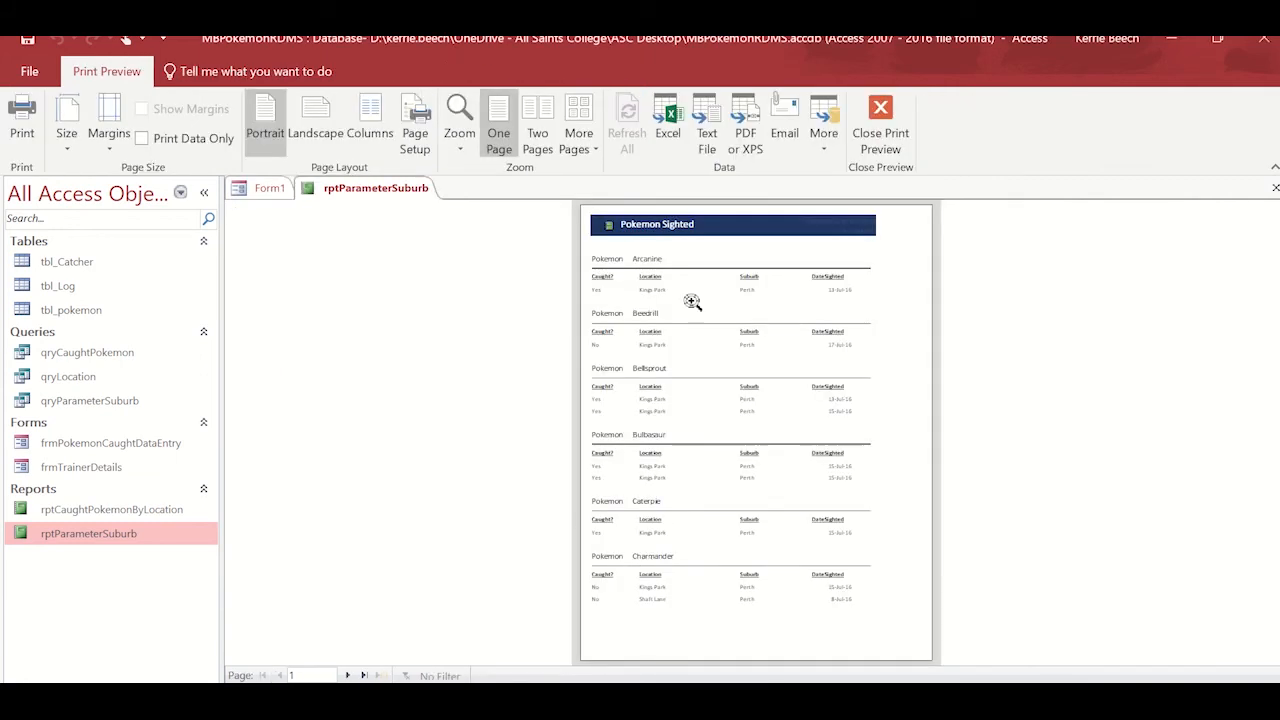
Examine the Pokemon sightings in the rptParameterSuburb print preview and return to Form1.
click(692, 302)
scroll(692, 302, down, 4)
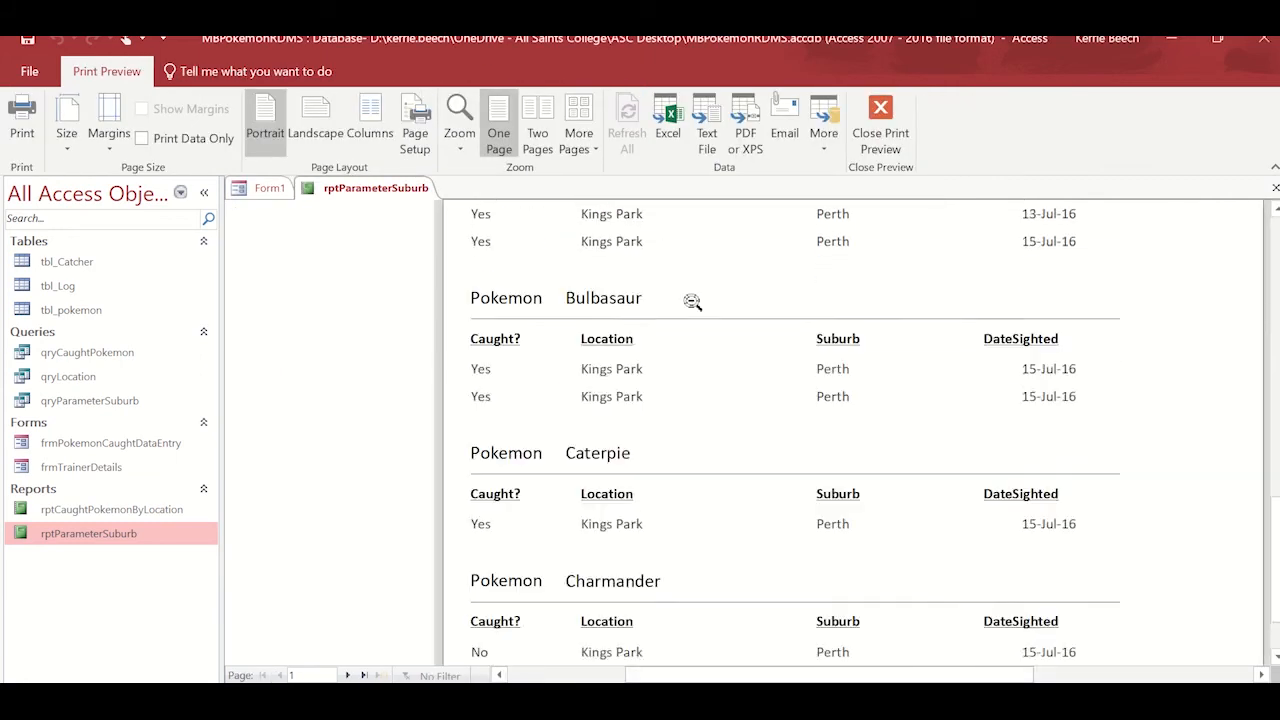
scroll(692, 302, up, 4)
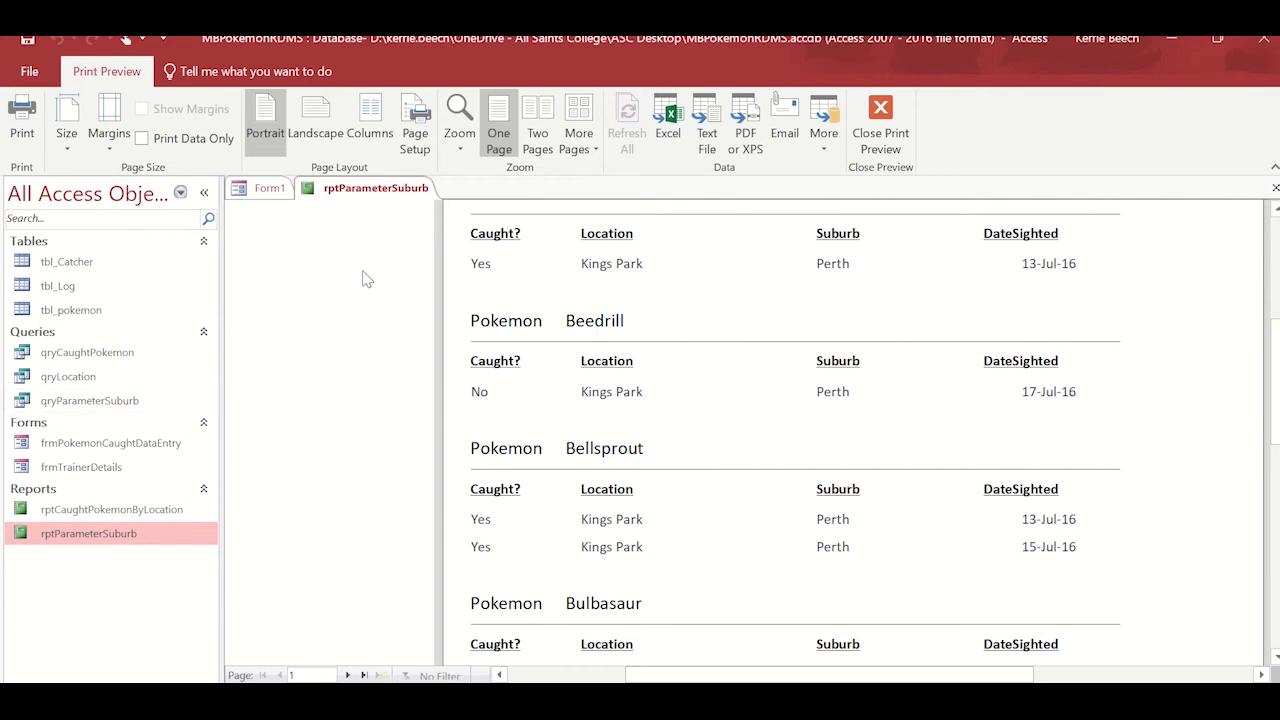
click(266, 192)
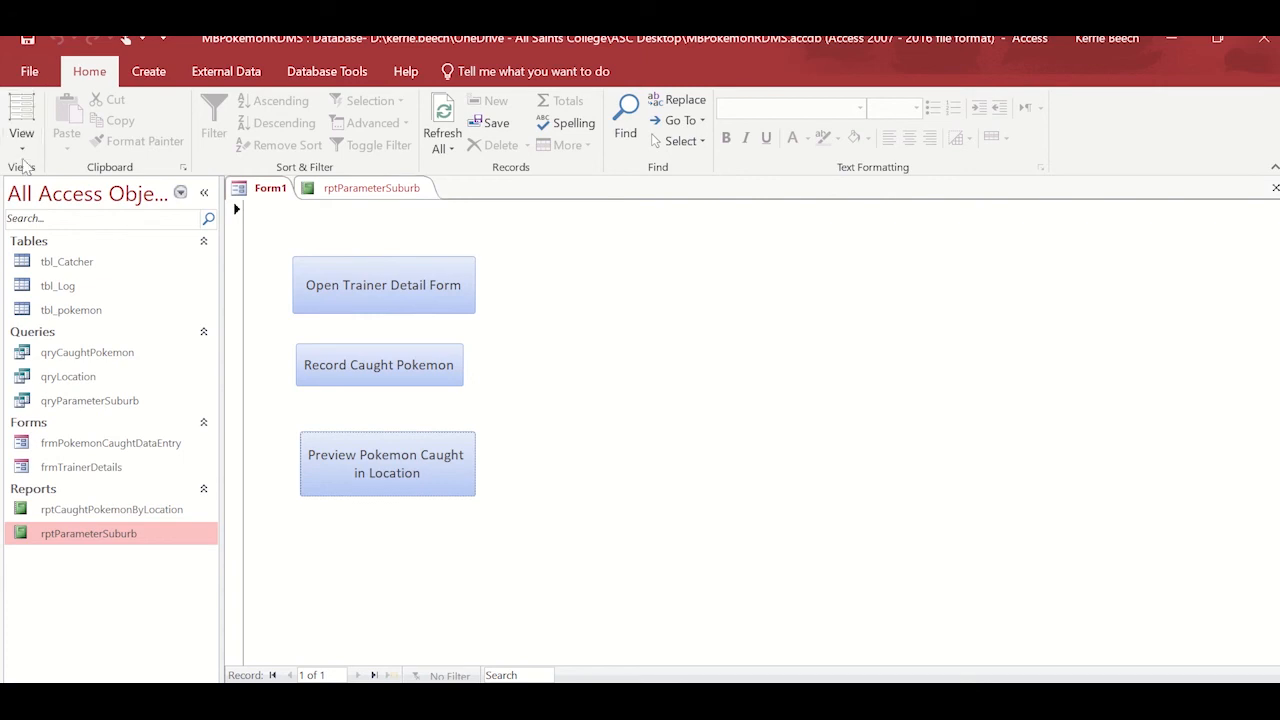
click(21, 140)
click(733, 494)
mouse_move(587, 37)
click(519, 55)
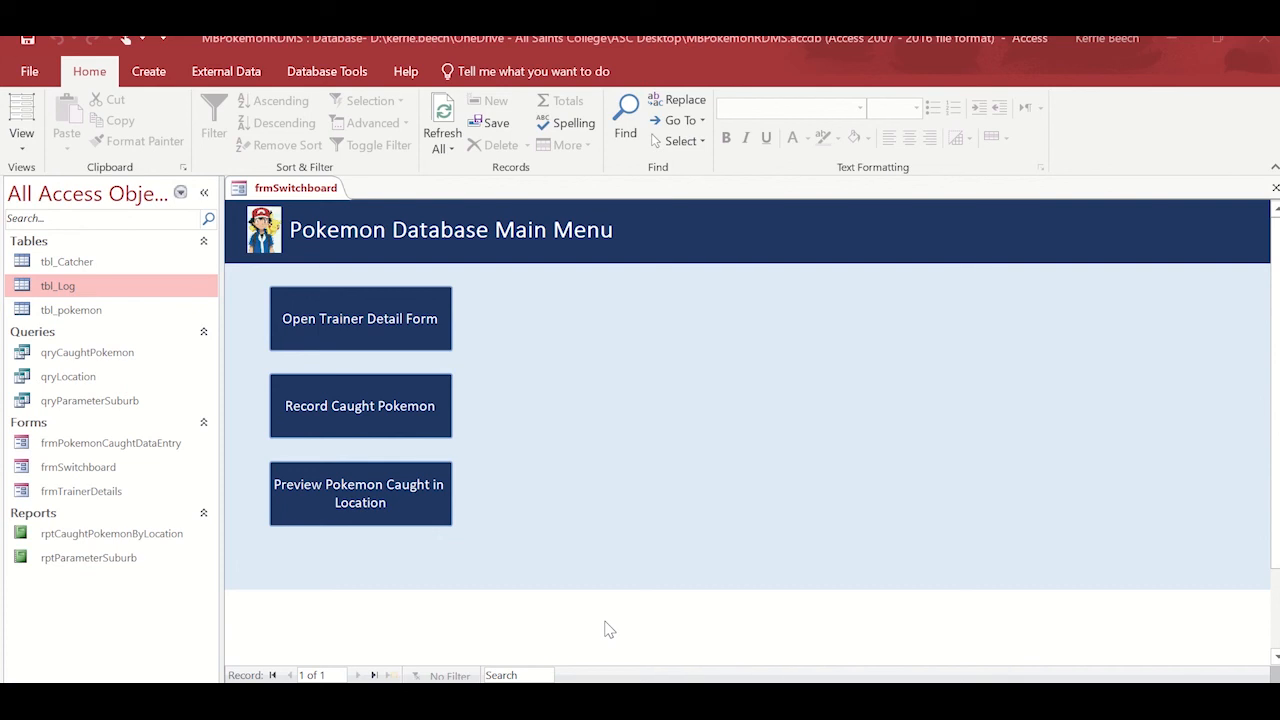
Choose frmSwitchboard as the display form in the current database's application options.
click(30, 72)
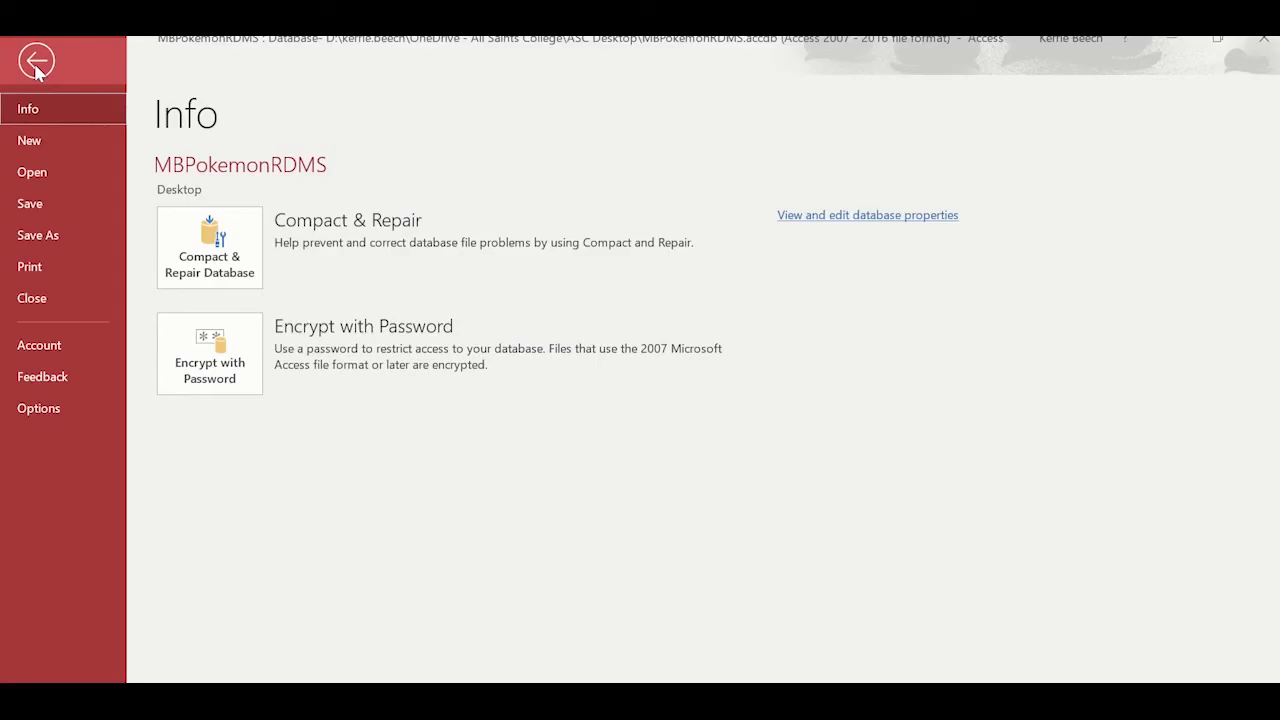
click(38, 408)
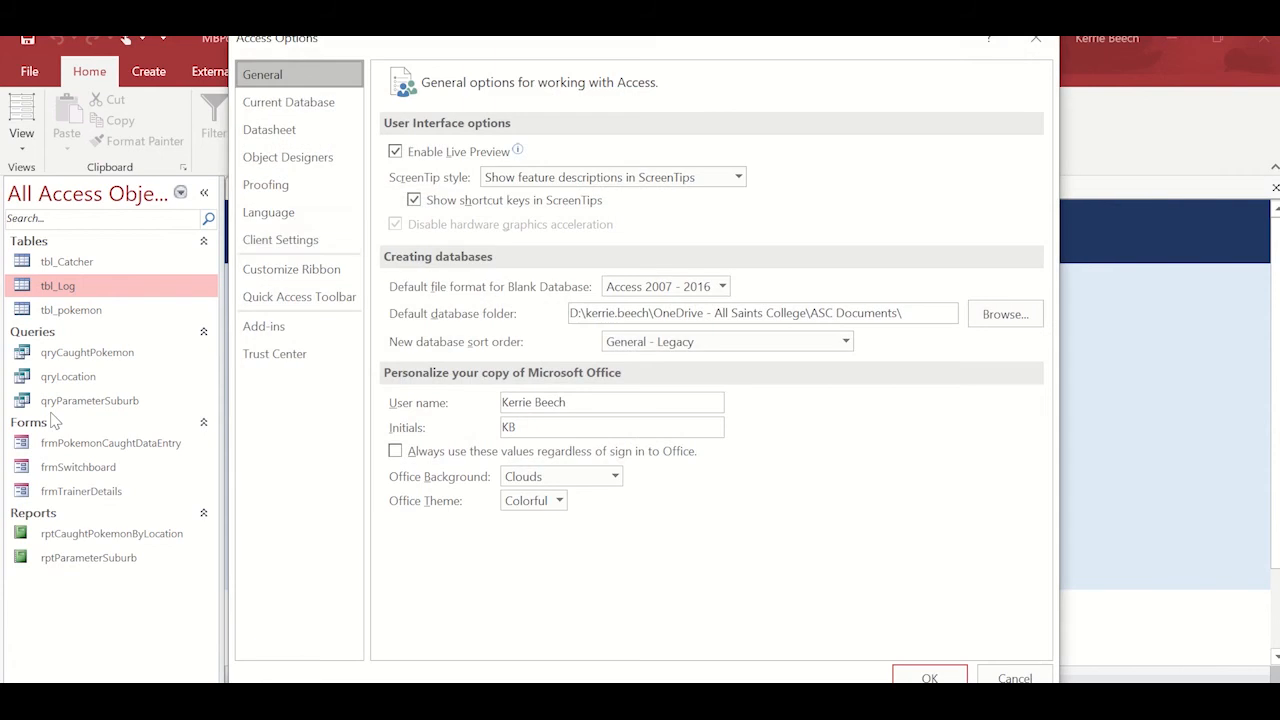
click(322, 102)
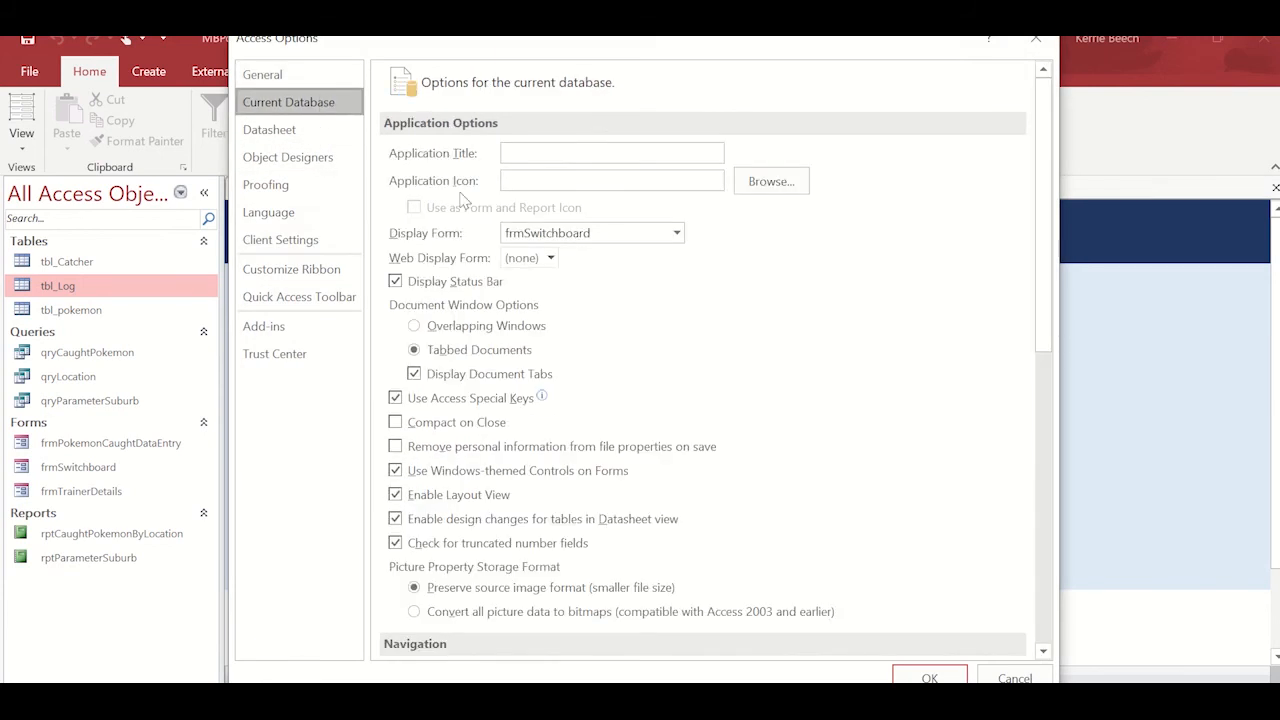
click(395, 288)
click(395, 288)
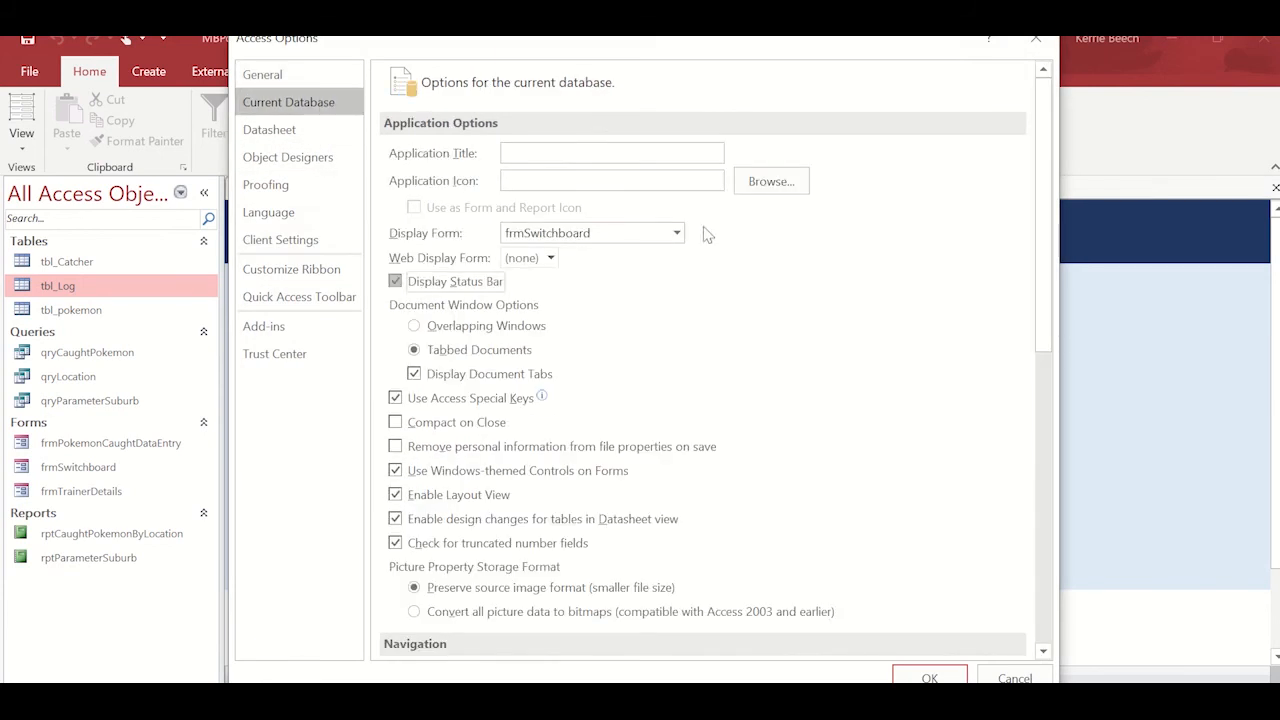
click(655, 235)
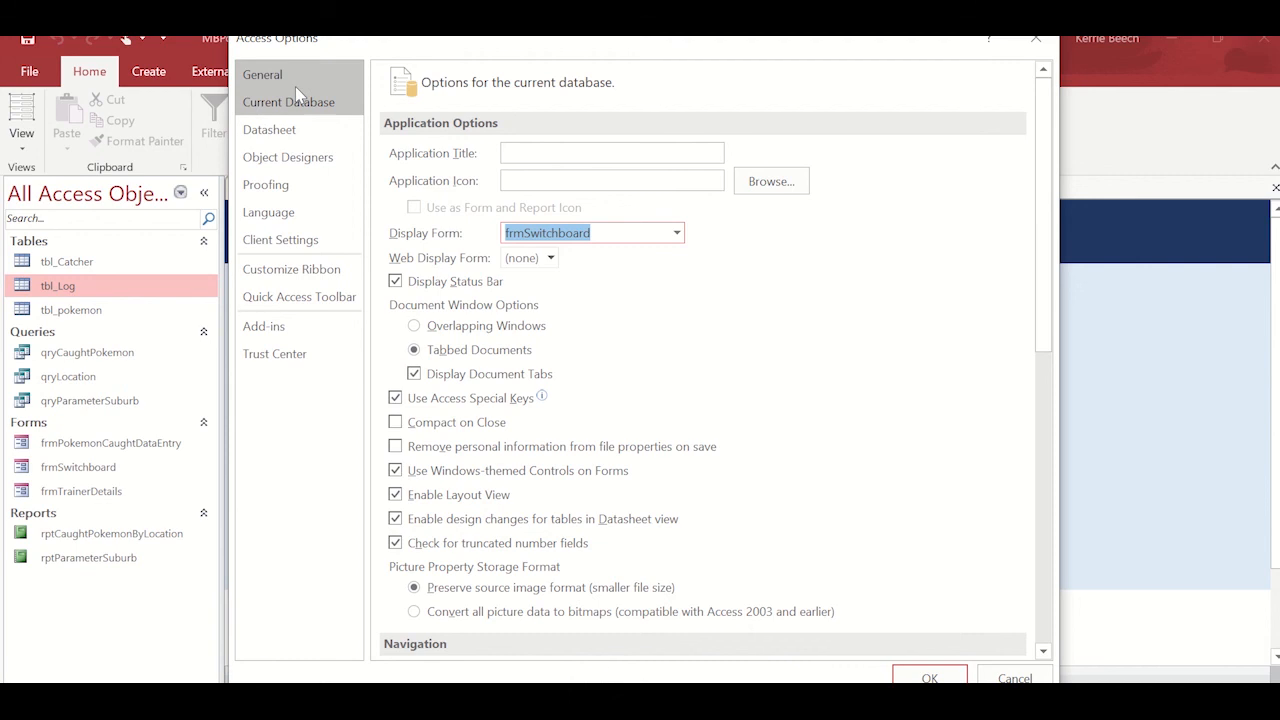
click(677, 234)
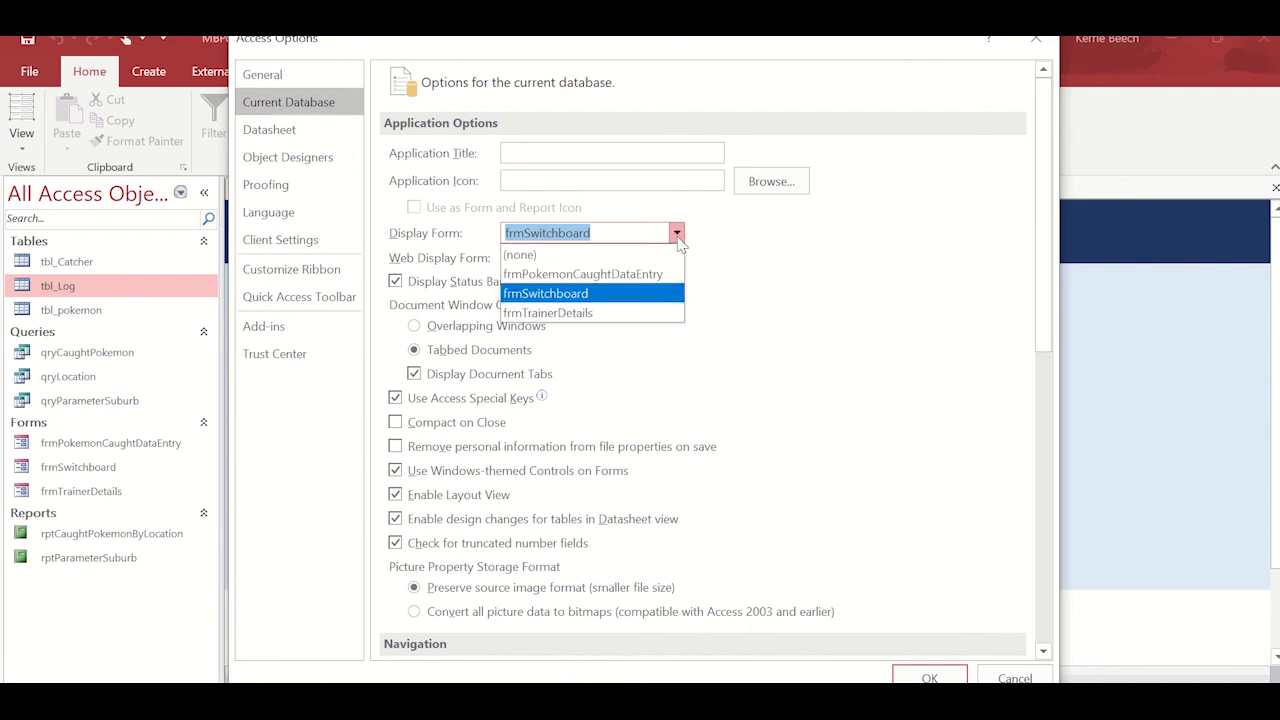
click(590, 294)
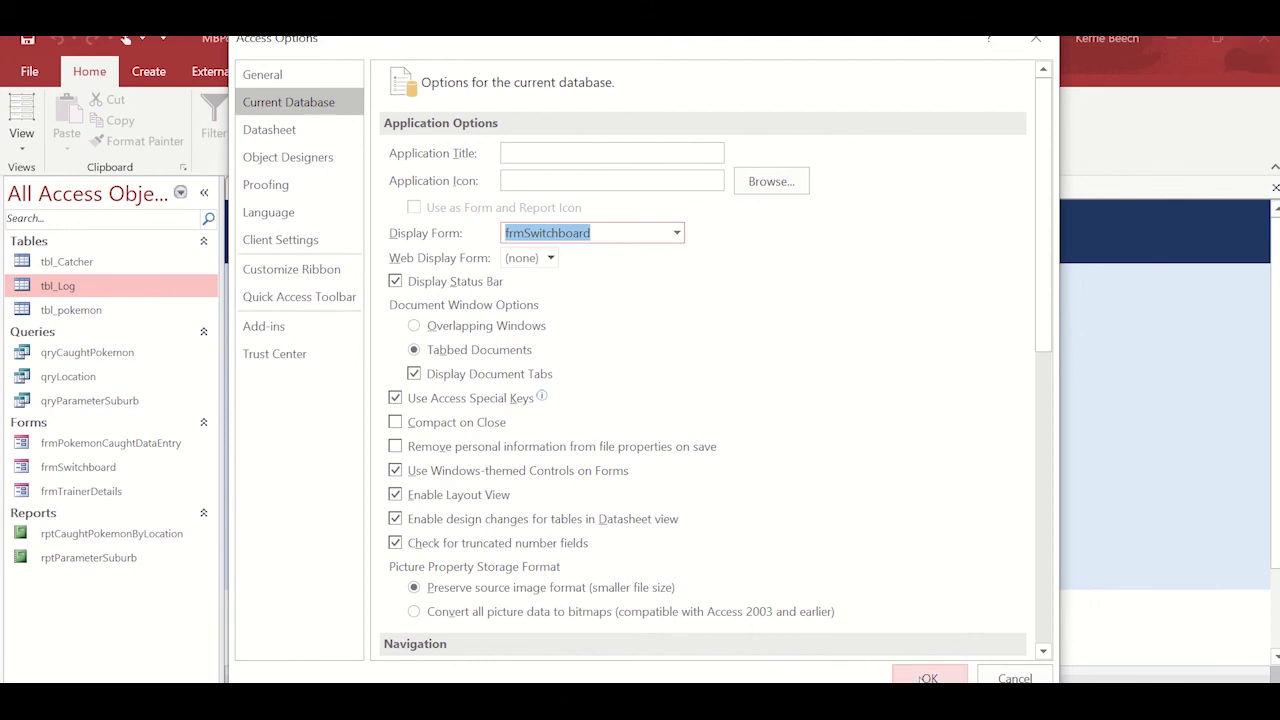
Switch the display form to (none), reselect frmSwitchboard, and apply the database options.
click(677, 234)
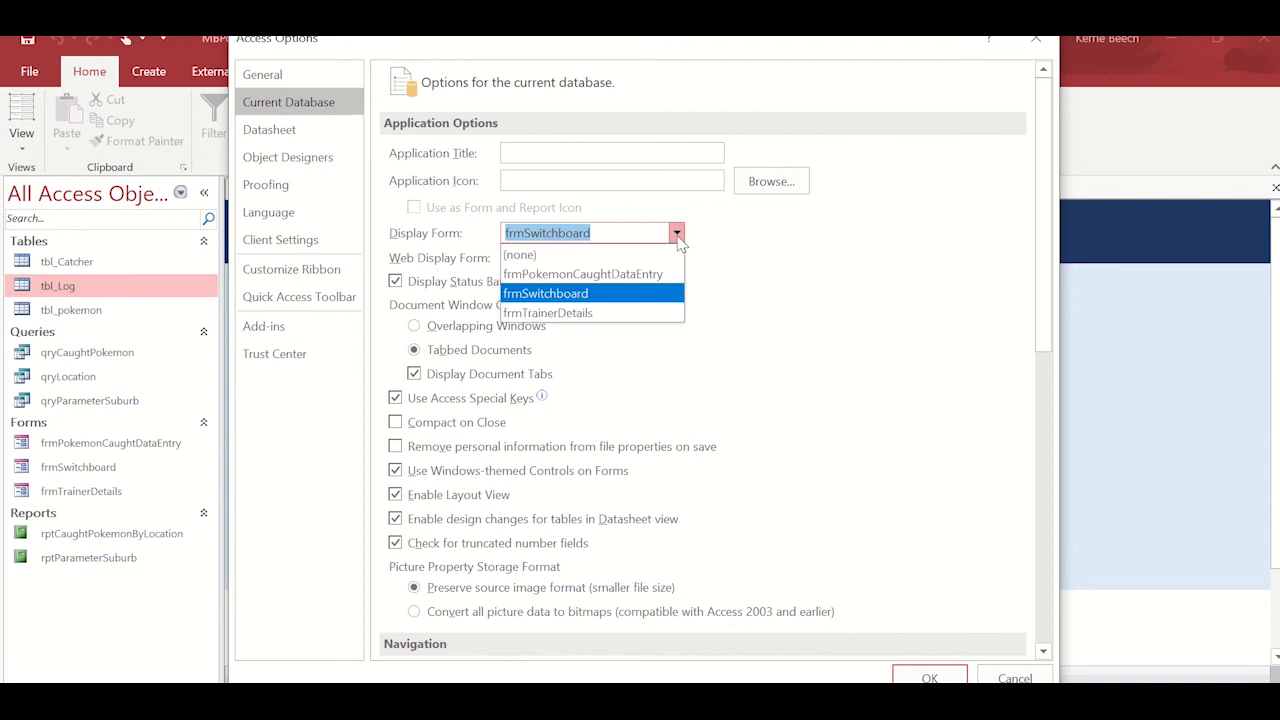
click(604, 256)
click(677, 240)
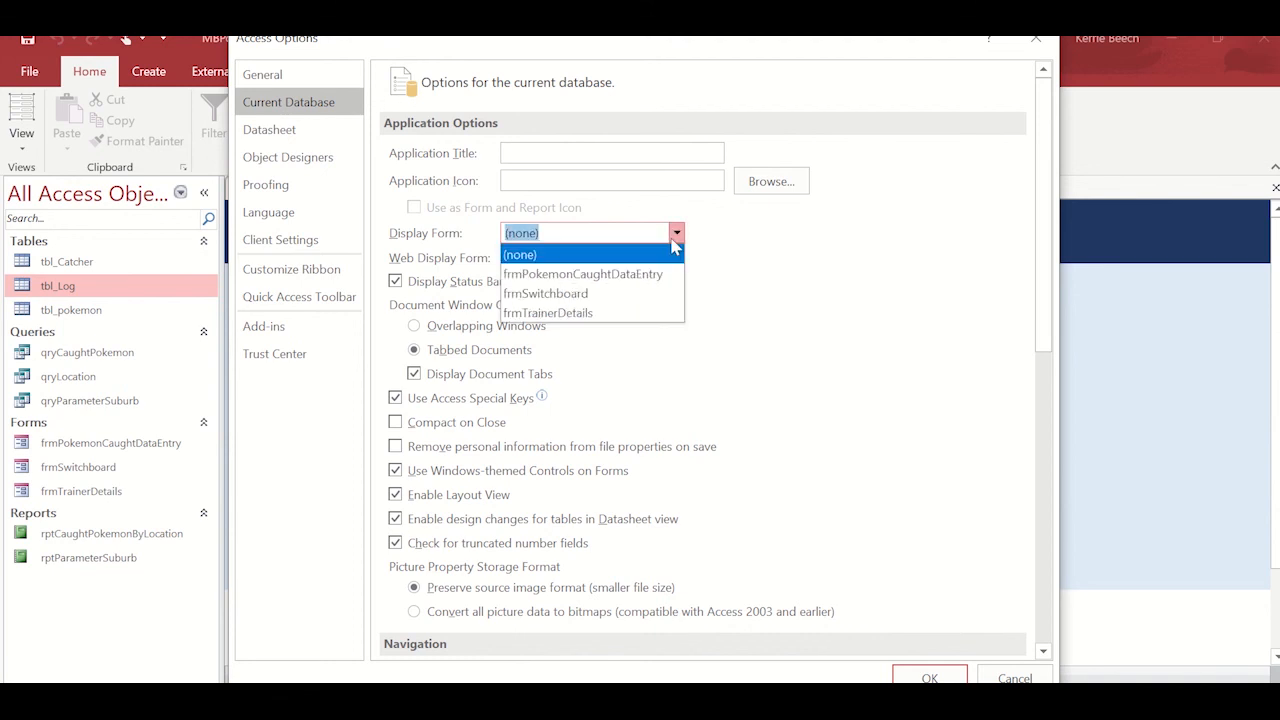
click(612, 293)
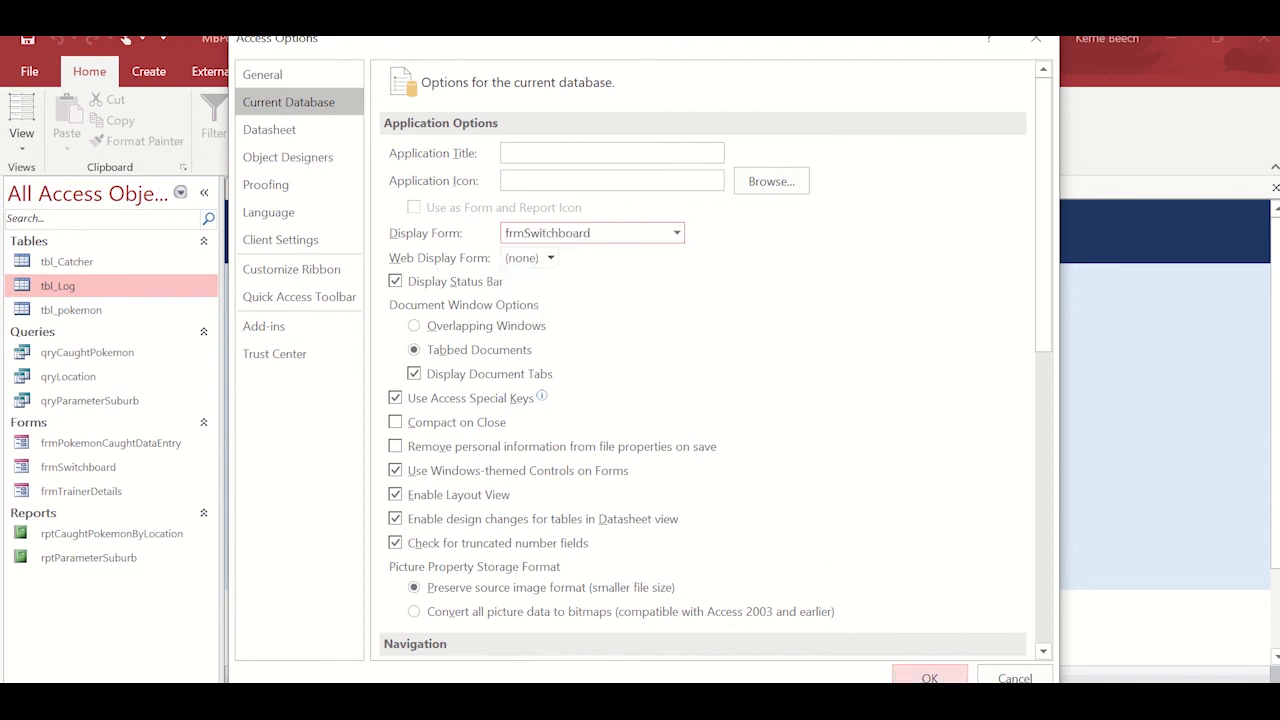
click(932, 678)
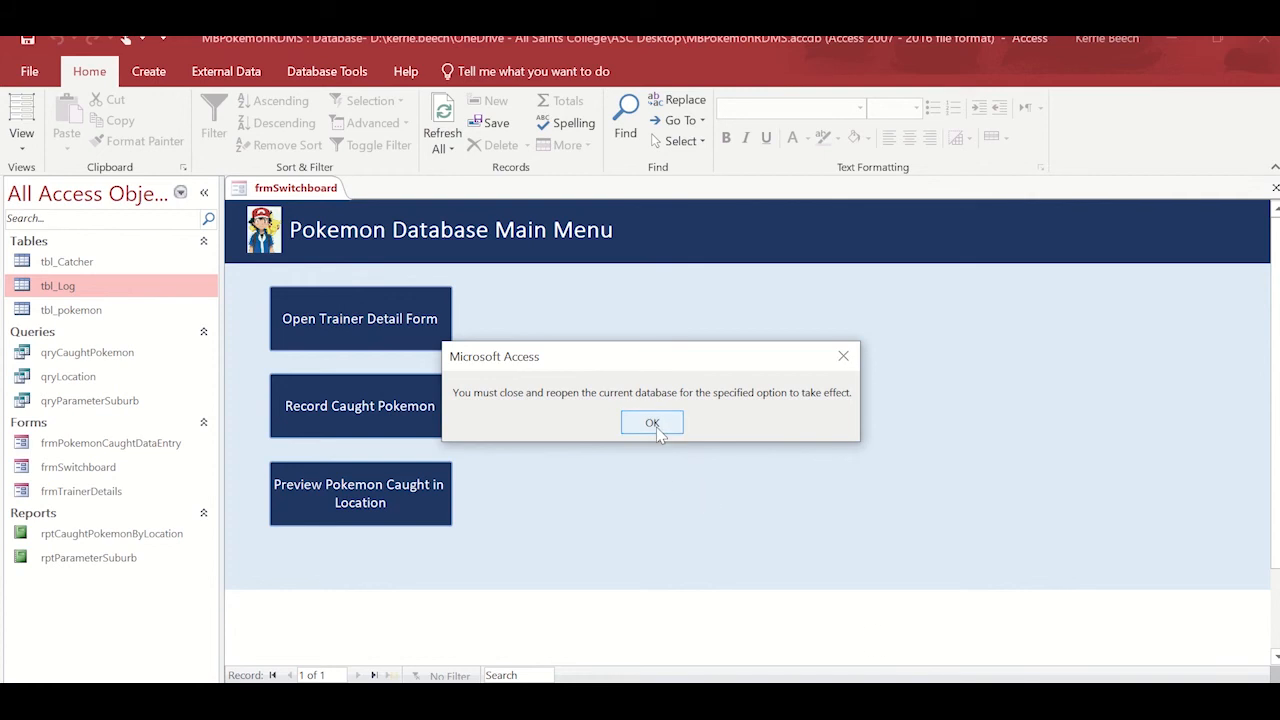
click(652, 423)
Close the database and reopen MBPokemonRDMS from the recent files to test the startup form.
click(32, 71)
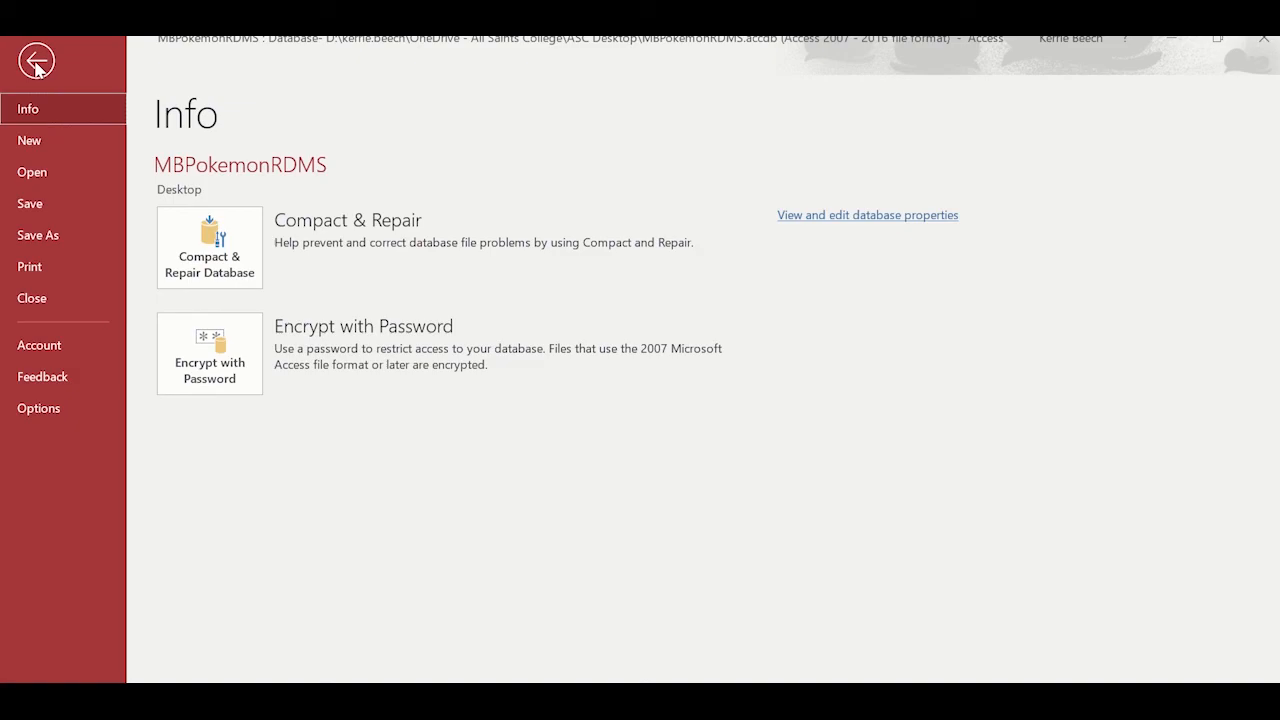
click(53, 300)
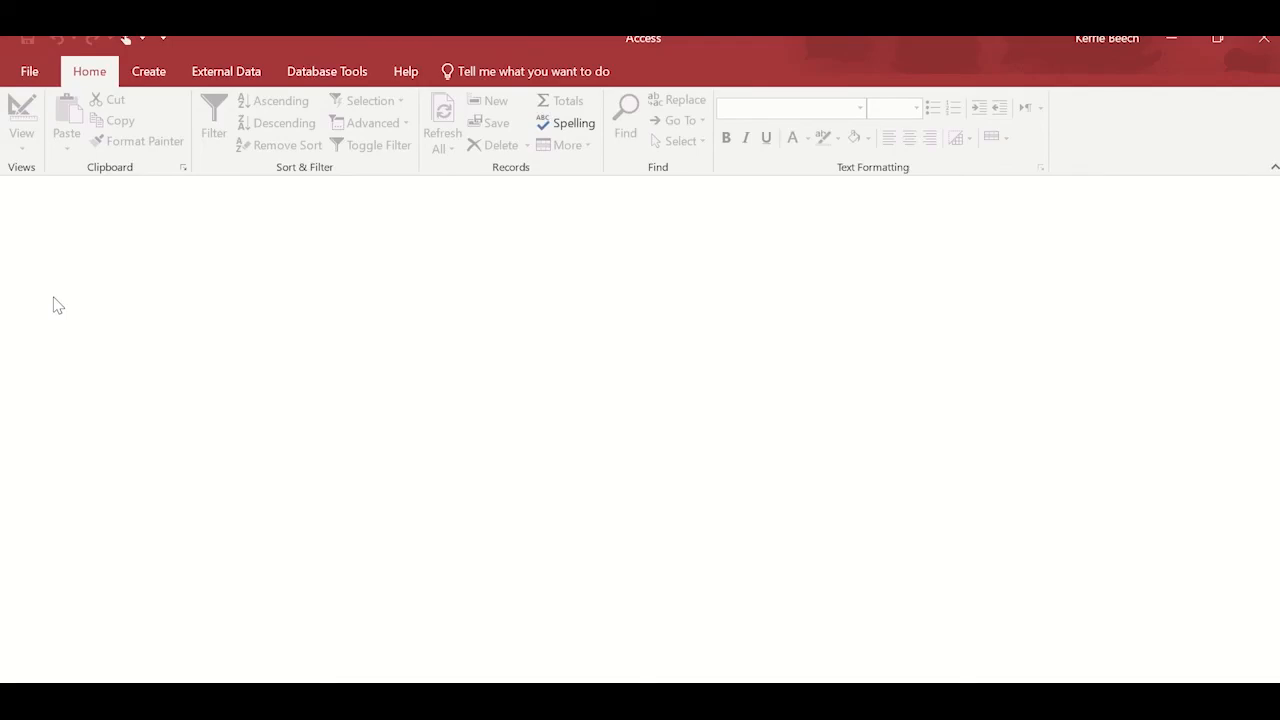
click(31, 72)
click(75, 170)
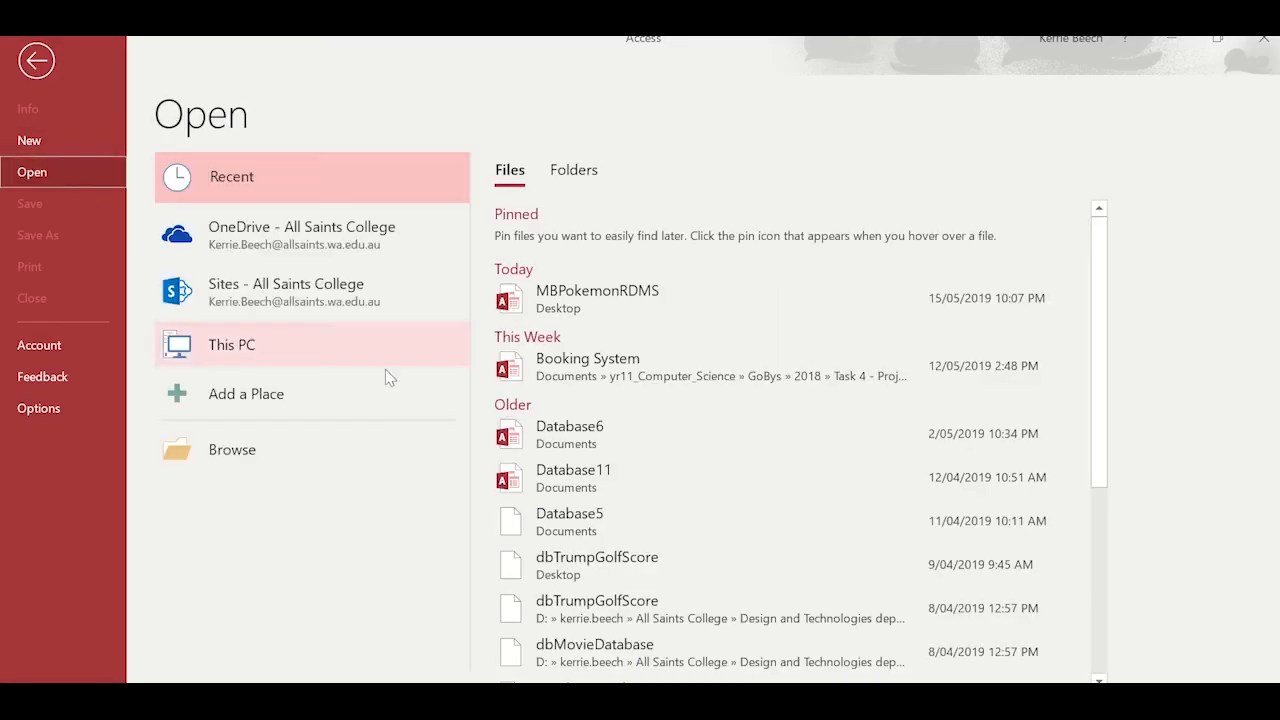
click(607, 298)
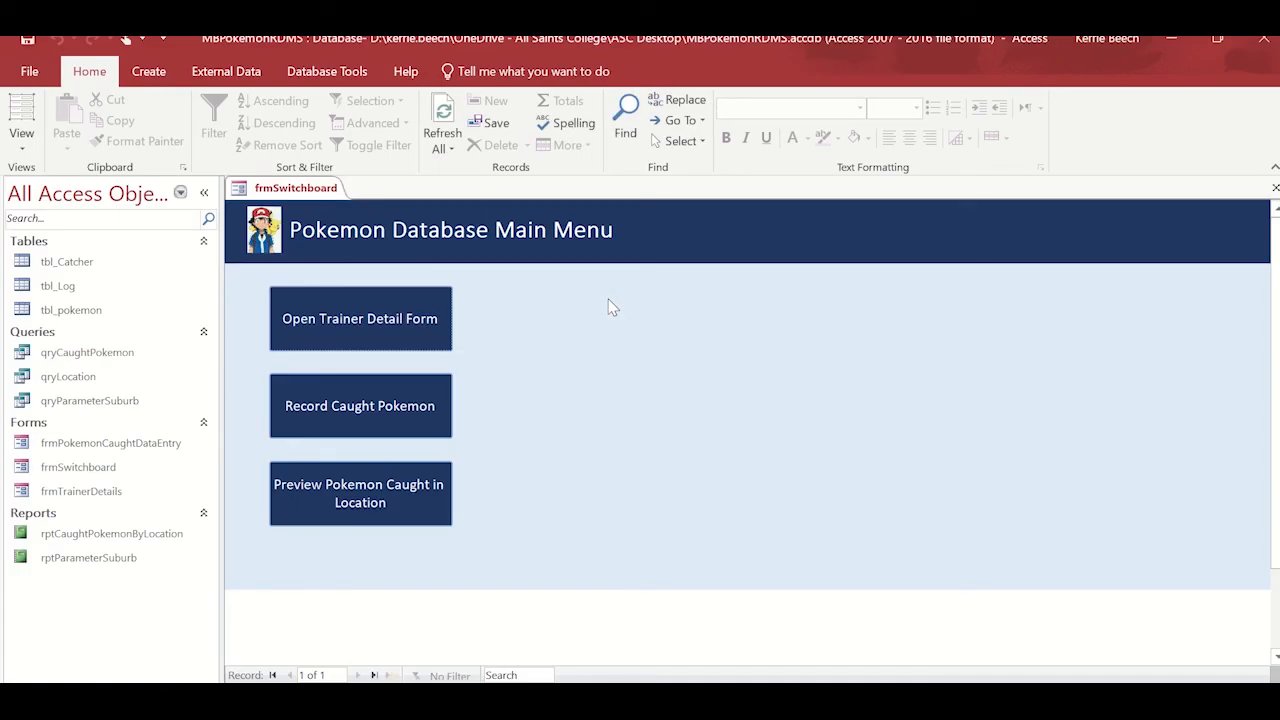
mouse_move(608, 38)
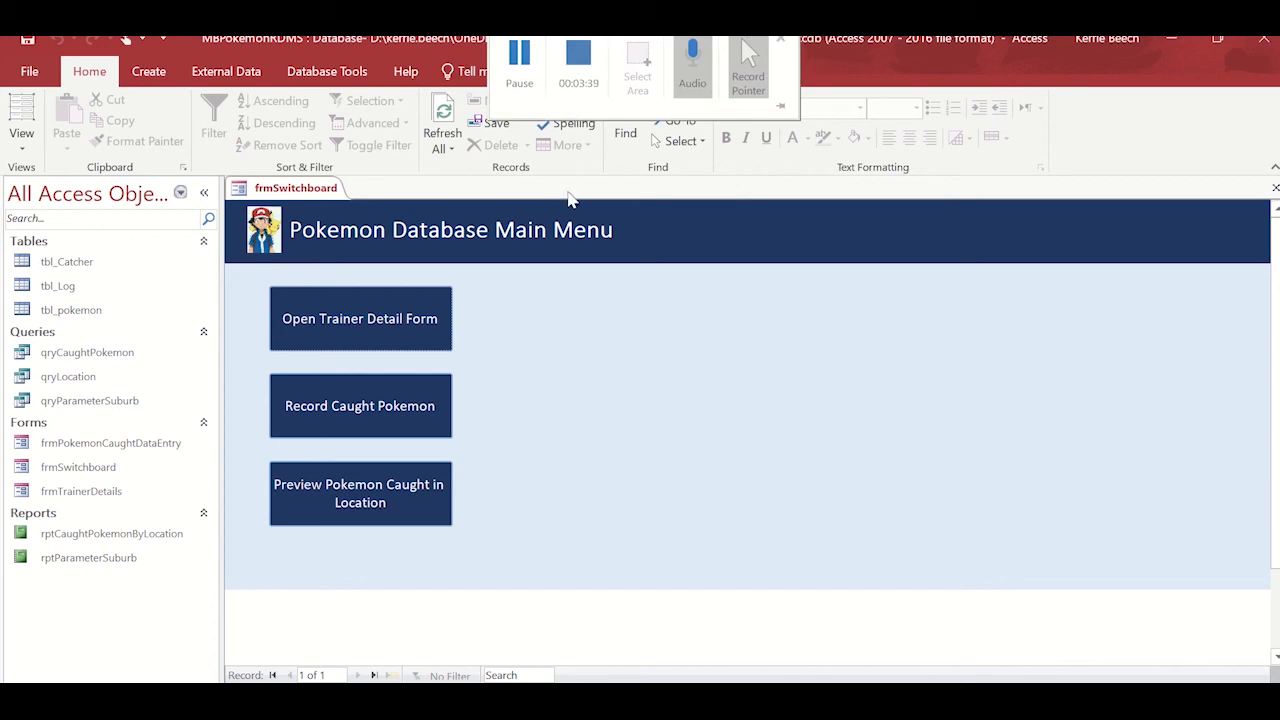